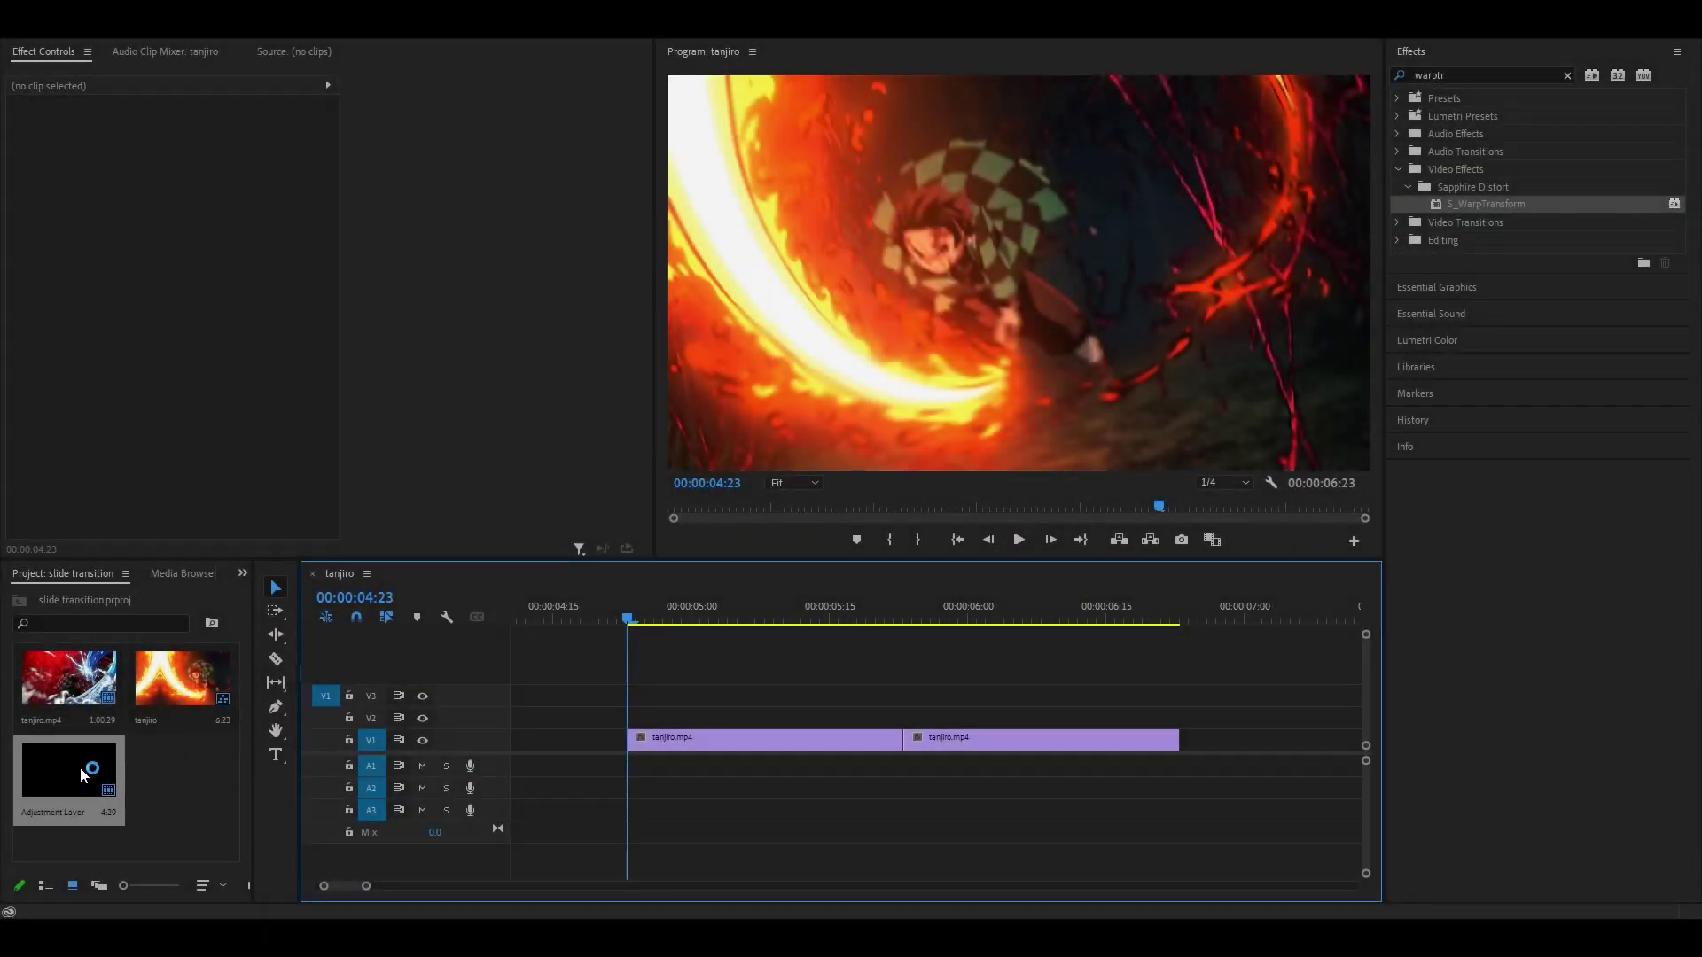
Place the adjustment layer on V2 above the two clips and split it at the cut between them
left_click_drag(81, 775, 627, 718)
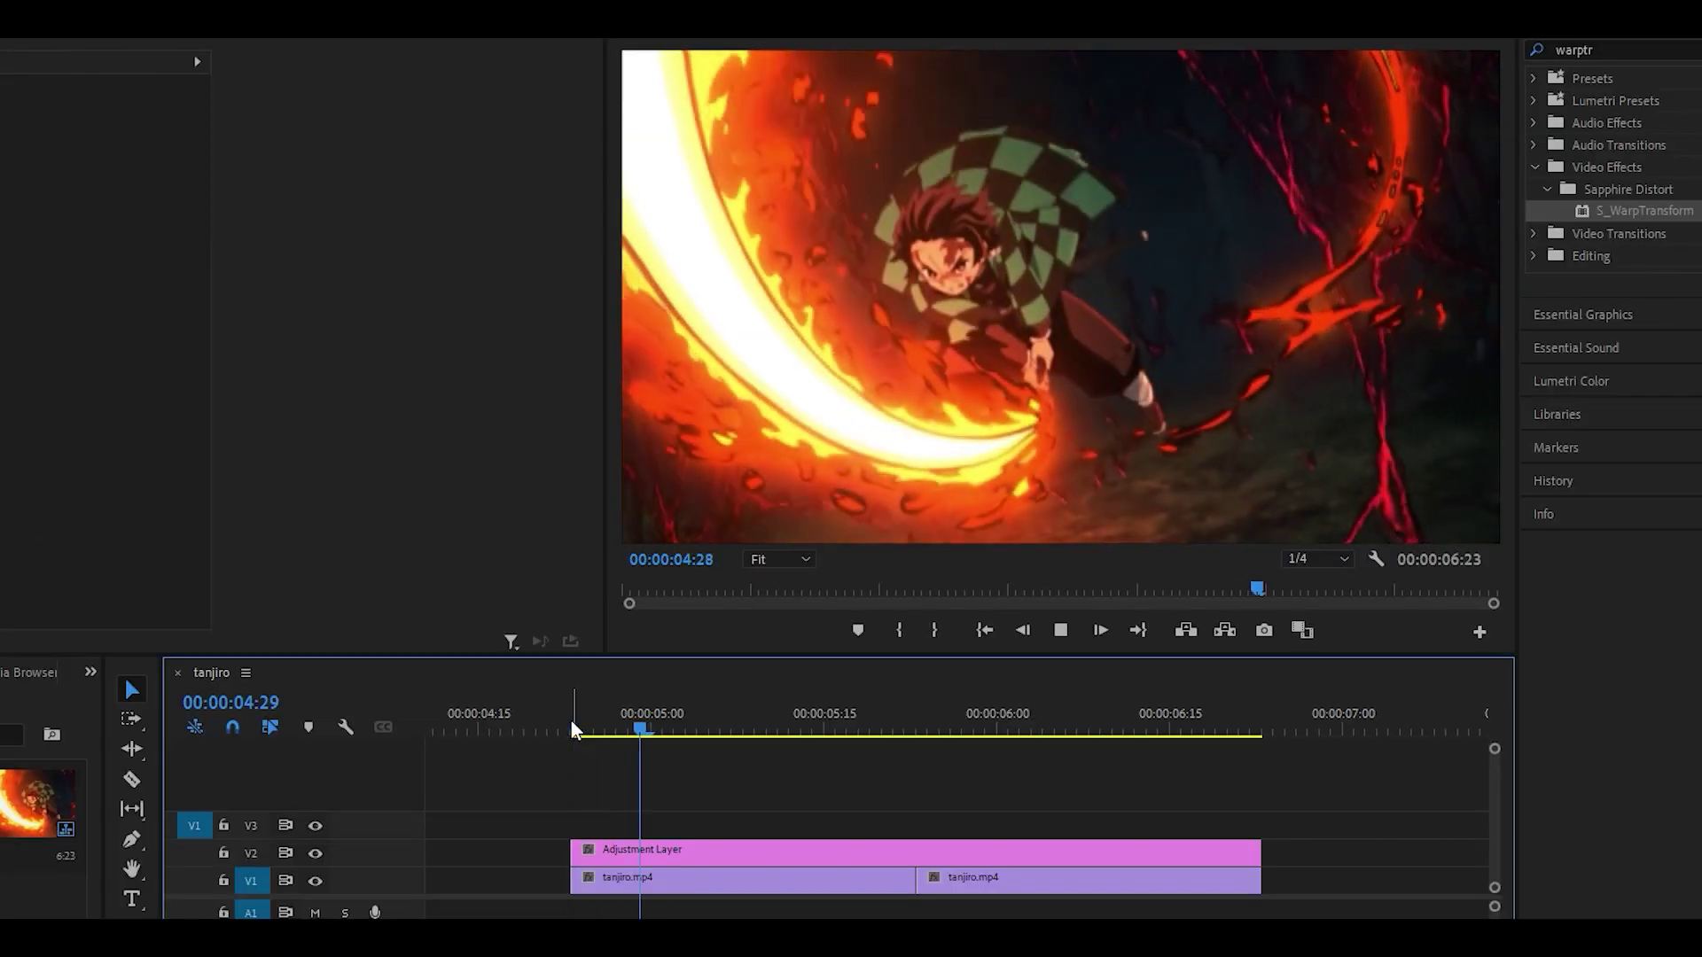
left_click(571, 720)
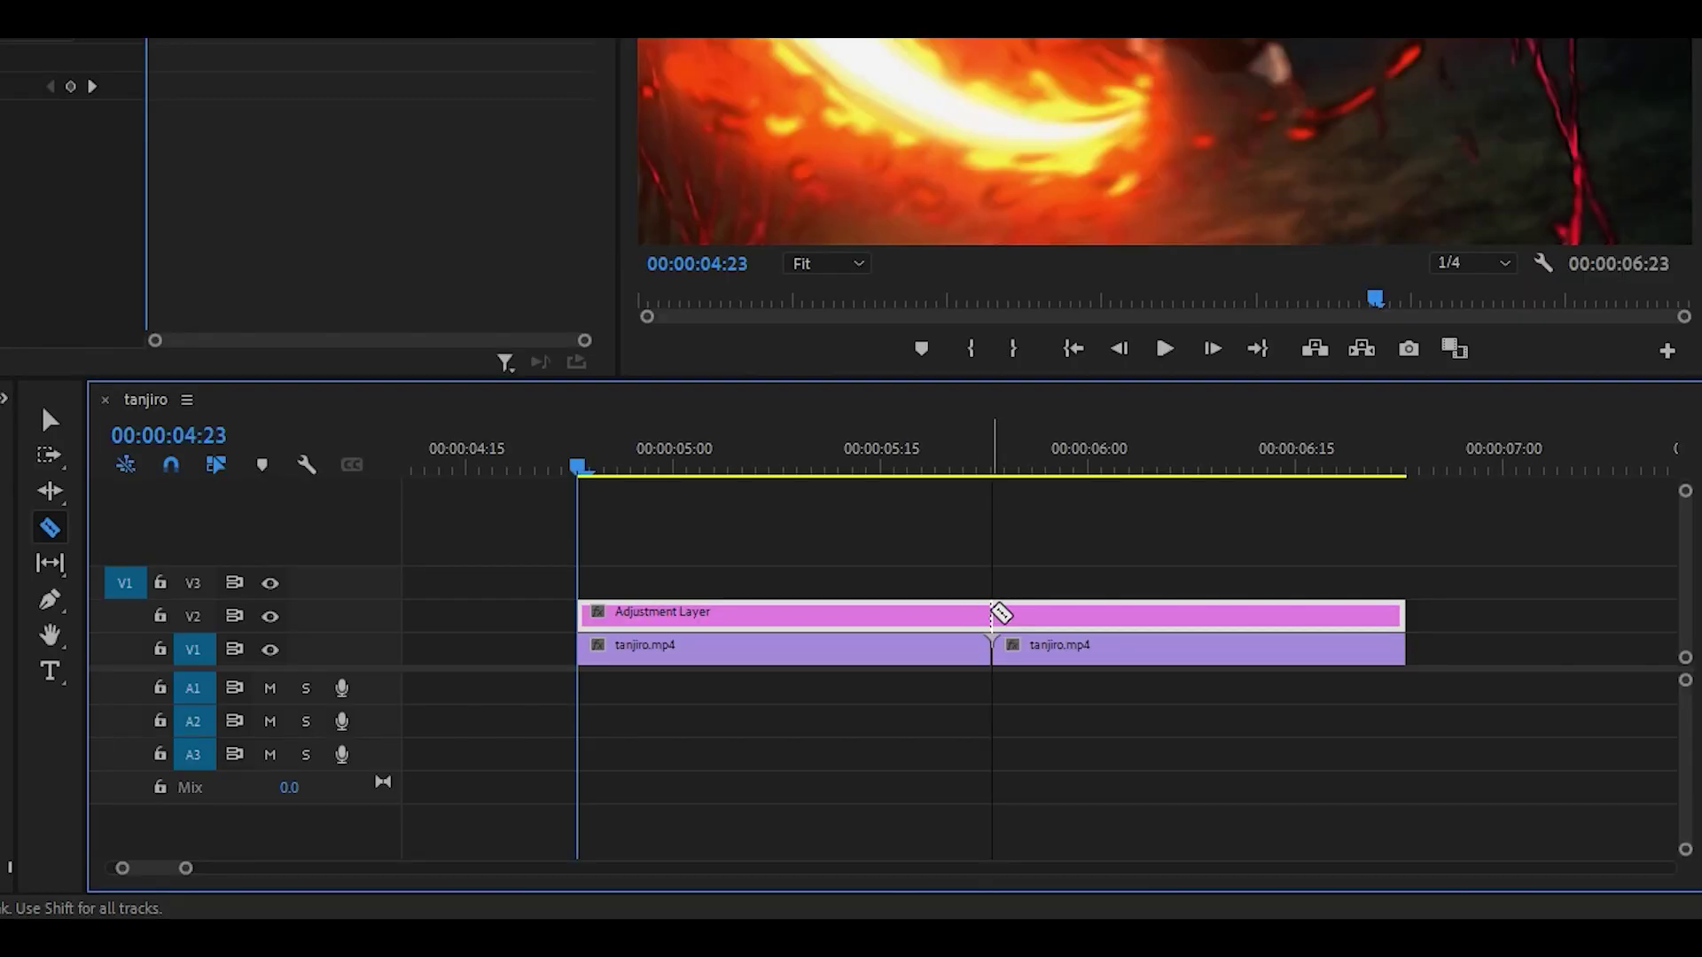
left_click(1001, 612)
key("v")
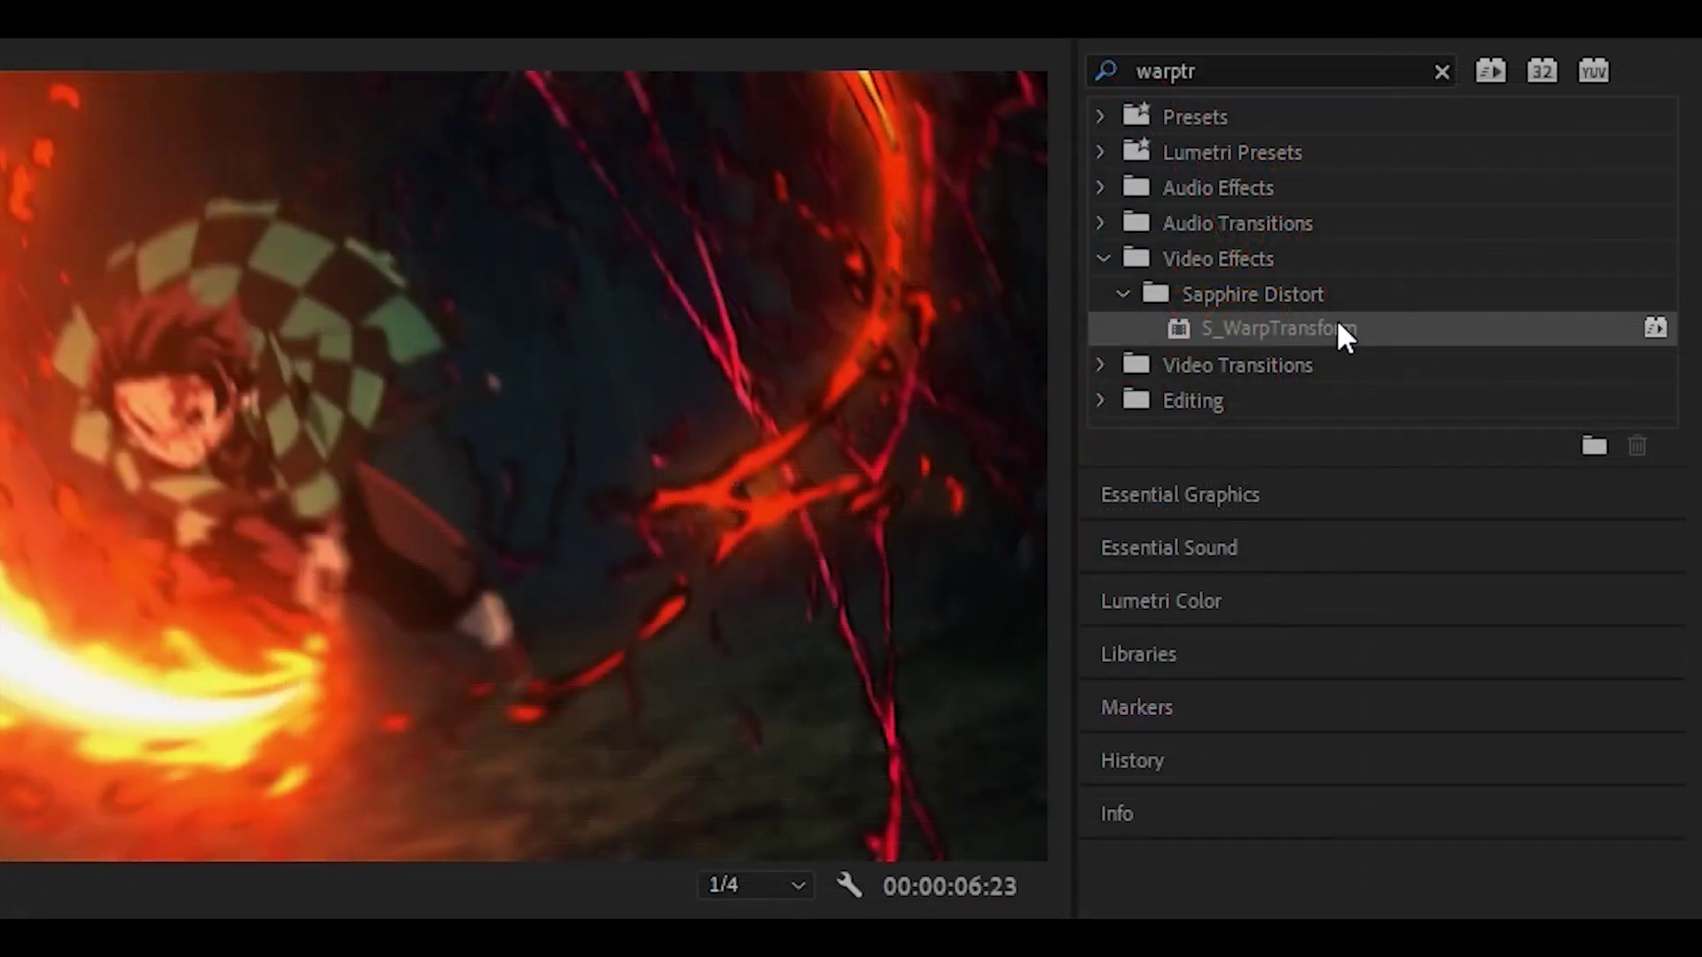
Apply S_WarpTransform to the first adjustment layer, with Shift X at 1295 and Wrap X and Wrap Y set to Reflect
left_click_drag(1348, 328, 5, 913)
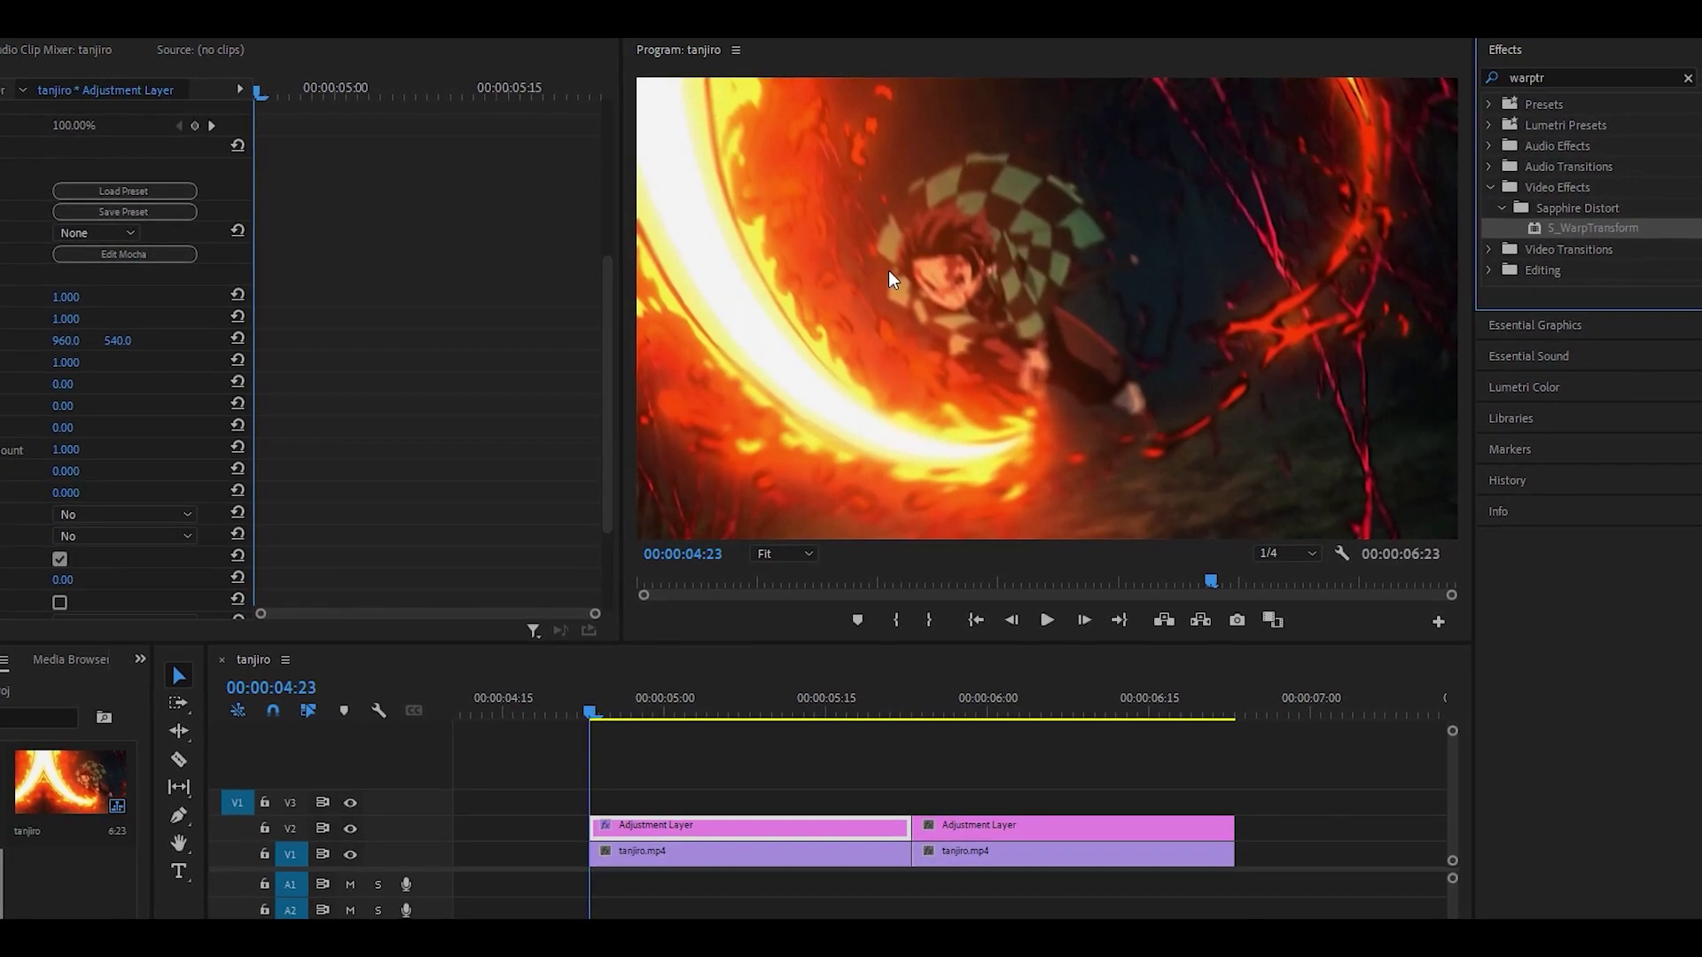
left_click_drag(71, 339, 365, 349)
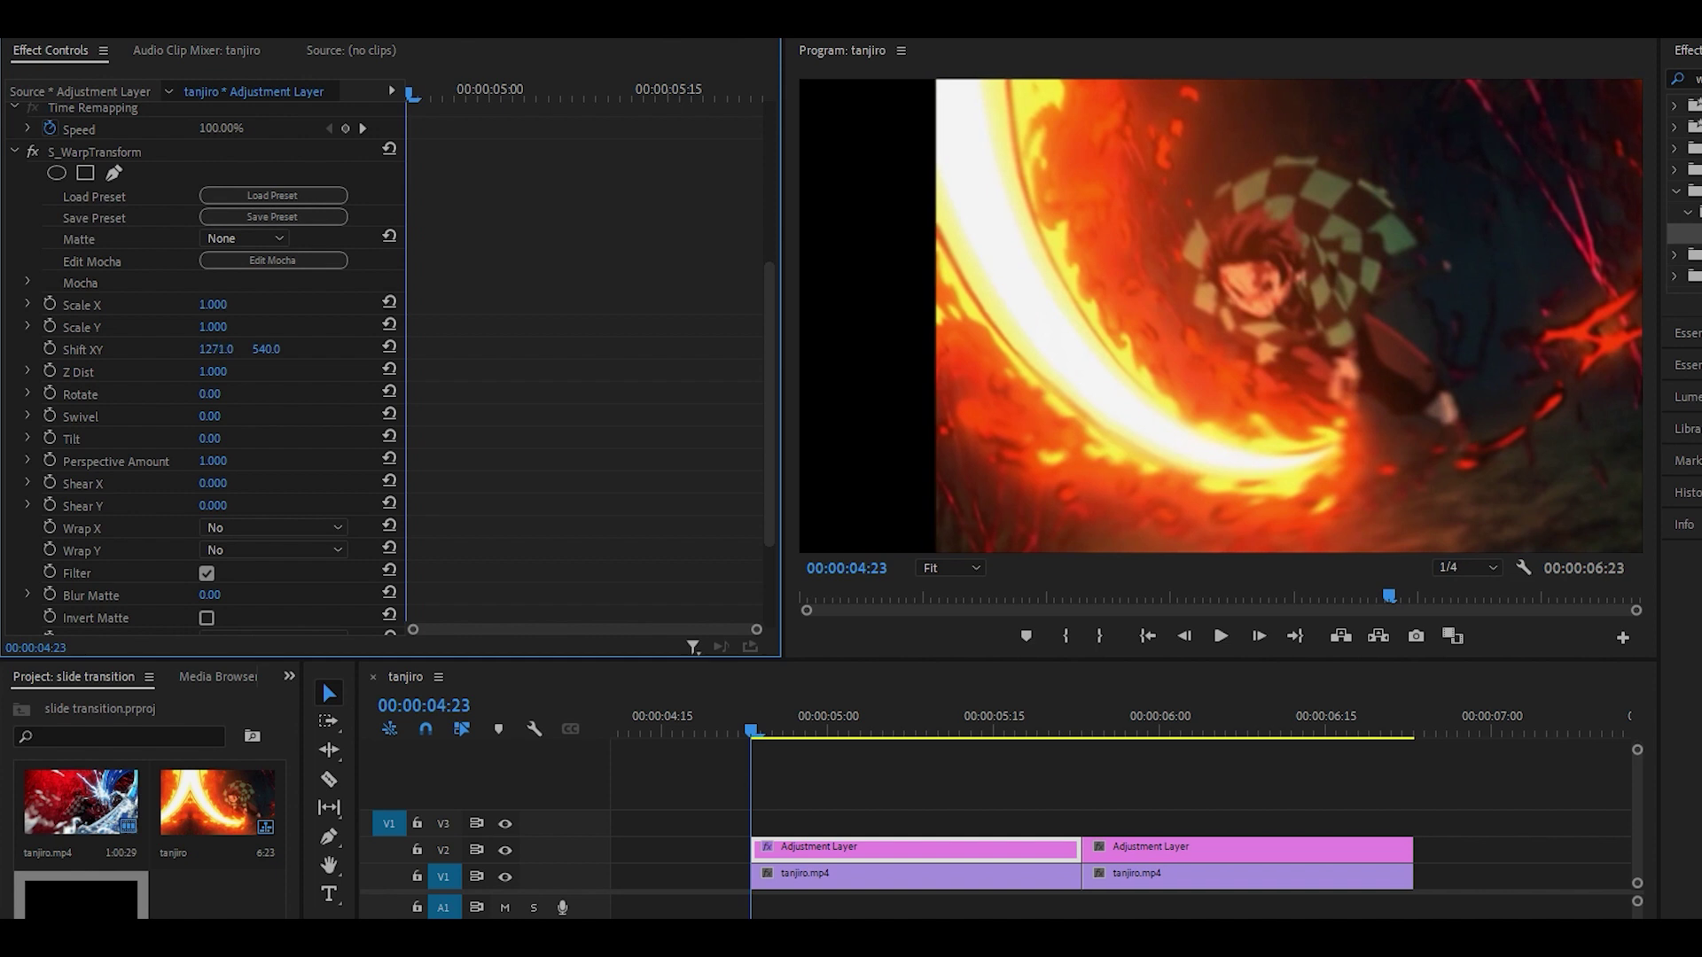
left_click_drag(222, 349, 245, 349)
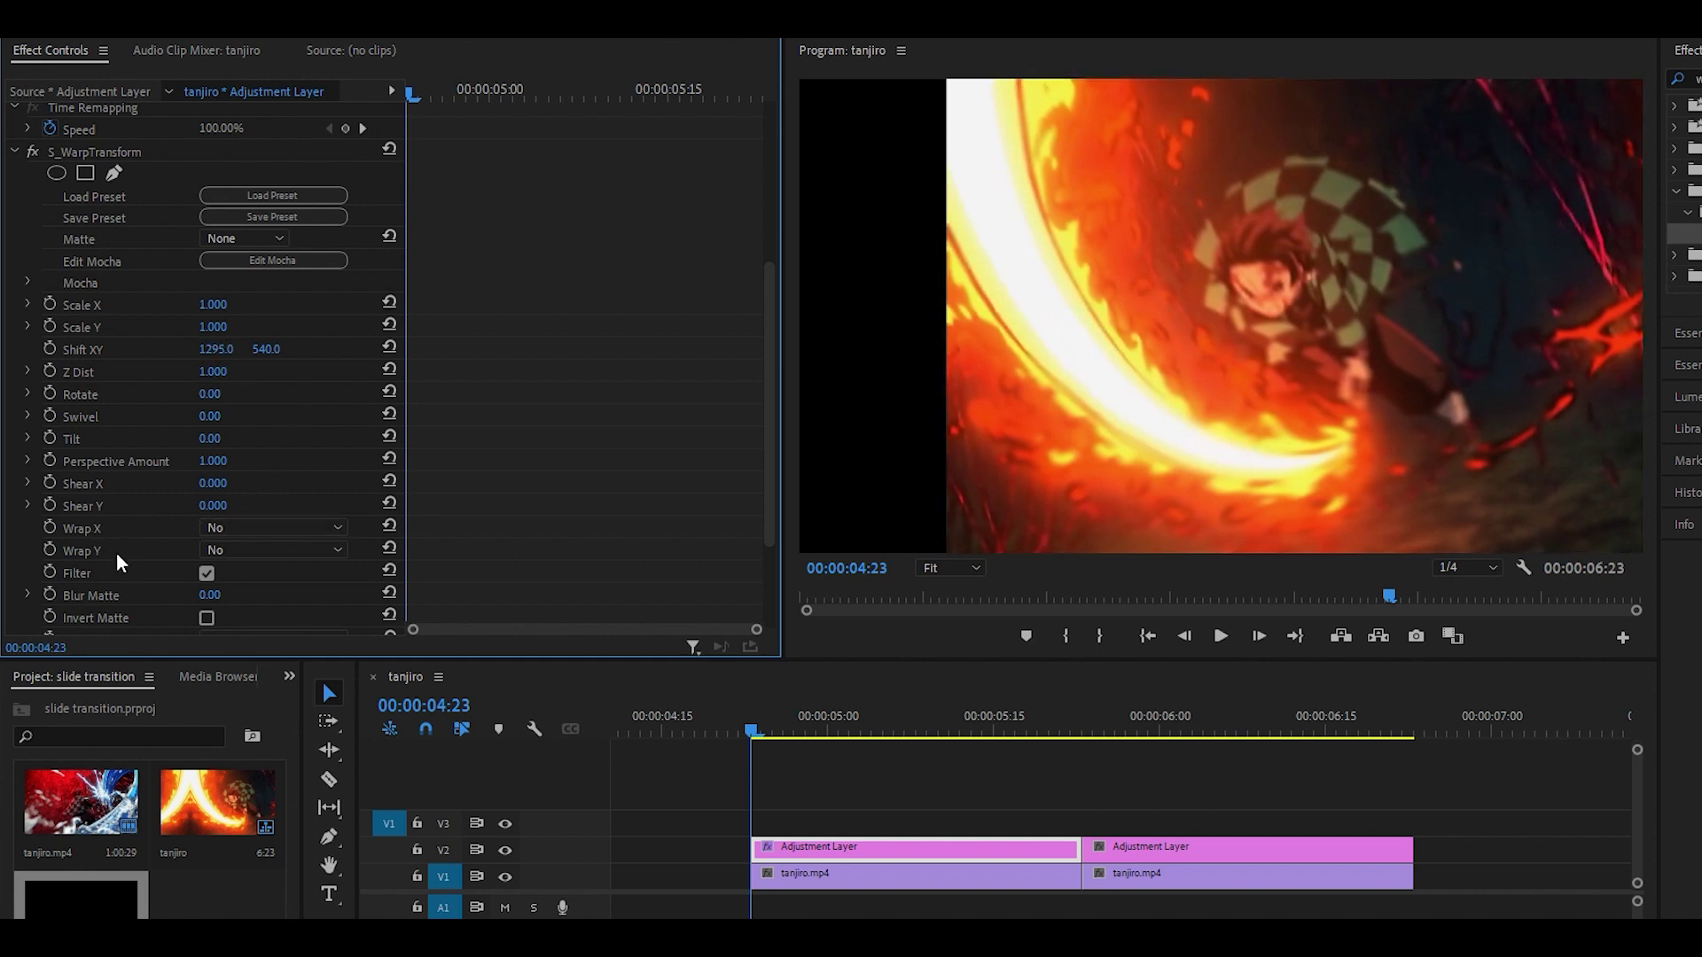
left_click(226, 528)
left_click(239, 579)
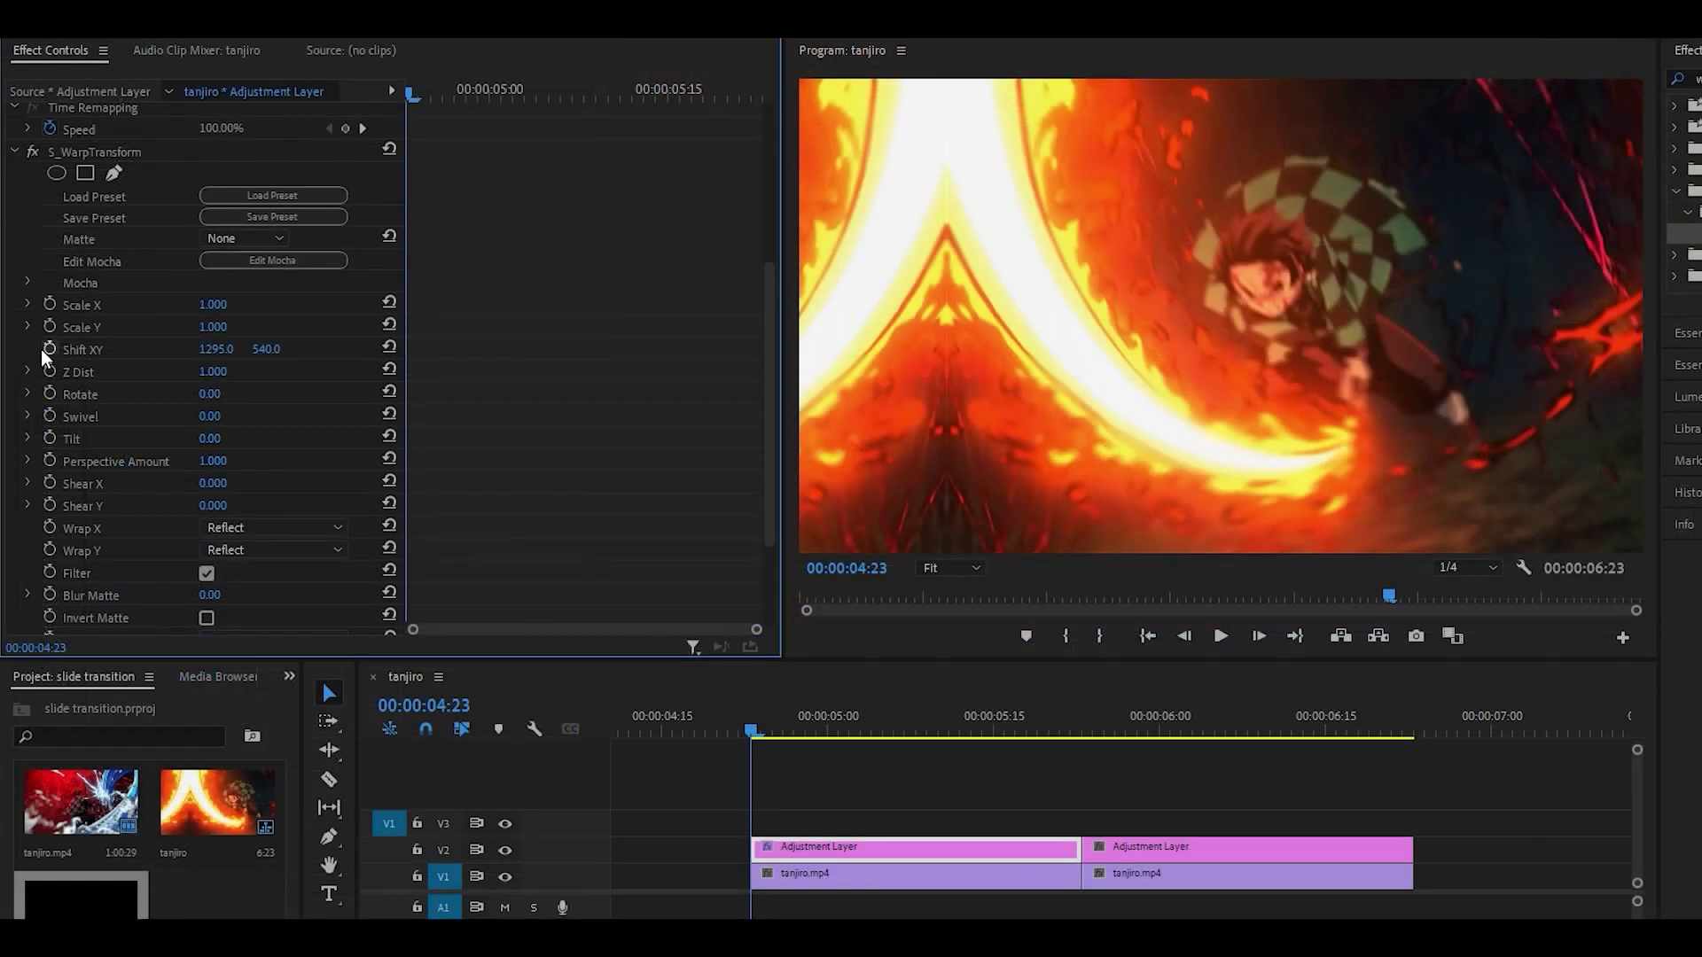
Keyframe Shift XY at the start of the first adjustment layer and reset it to 960, 540 at 00:00:05:08
left_click(50, 348)
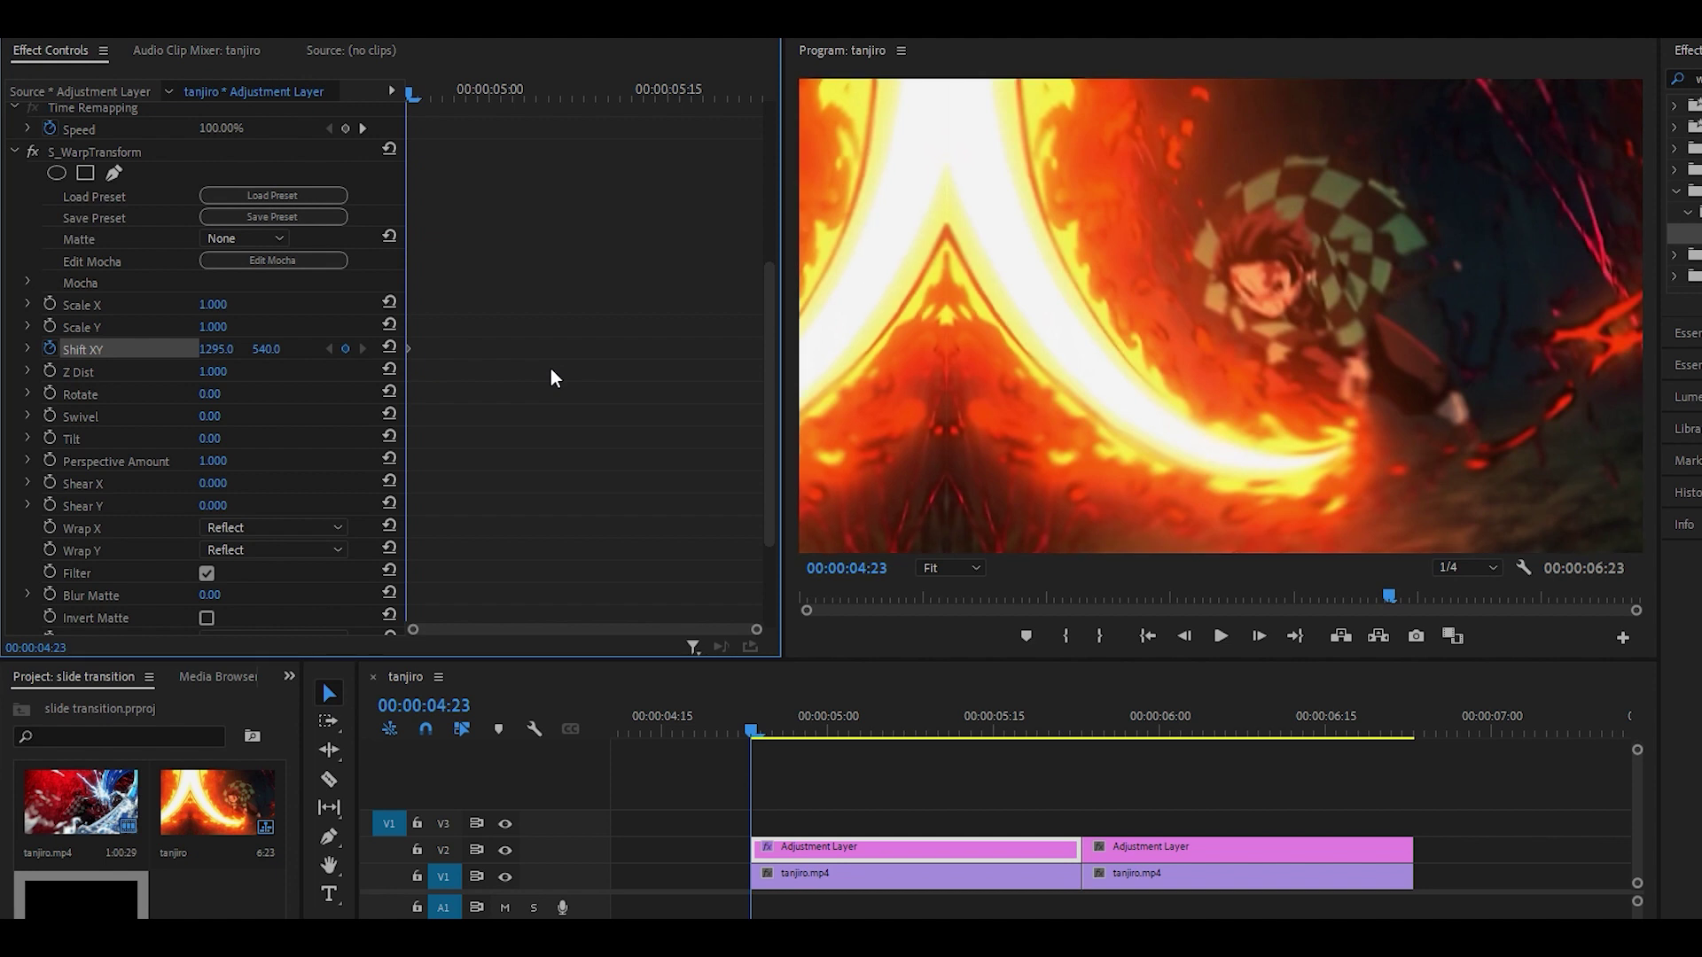
key("space")
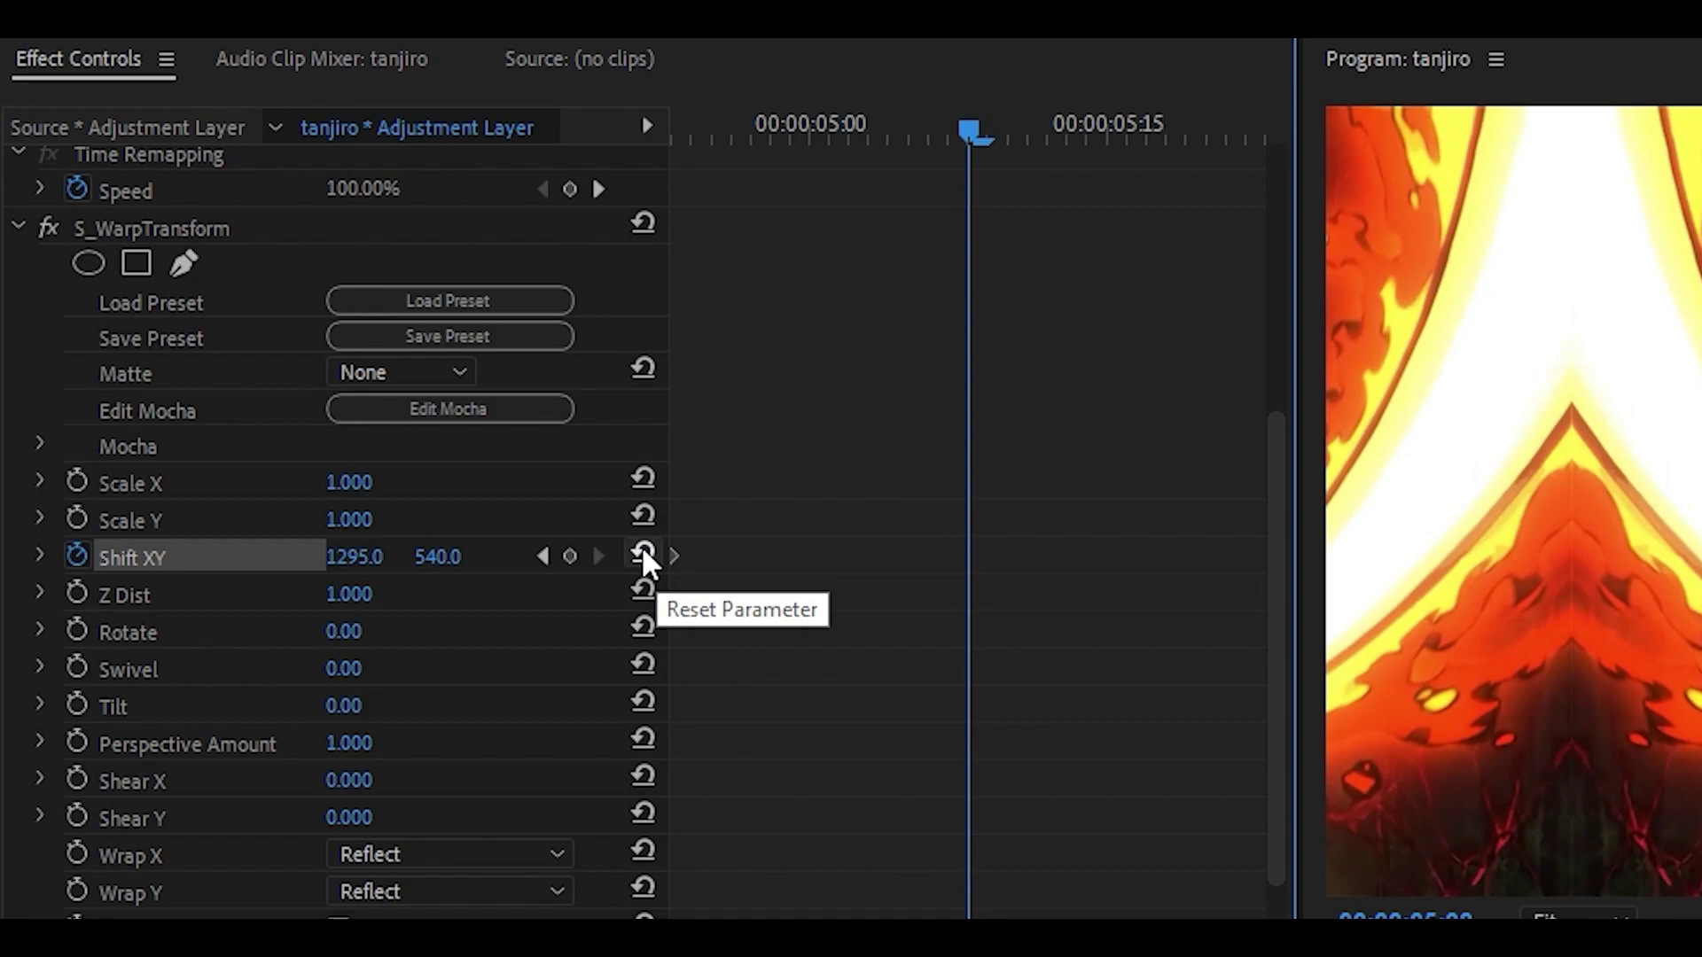
left_click(645, 554)
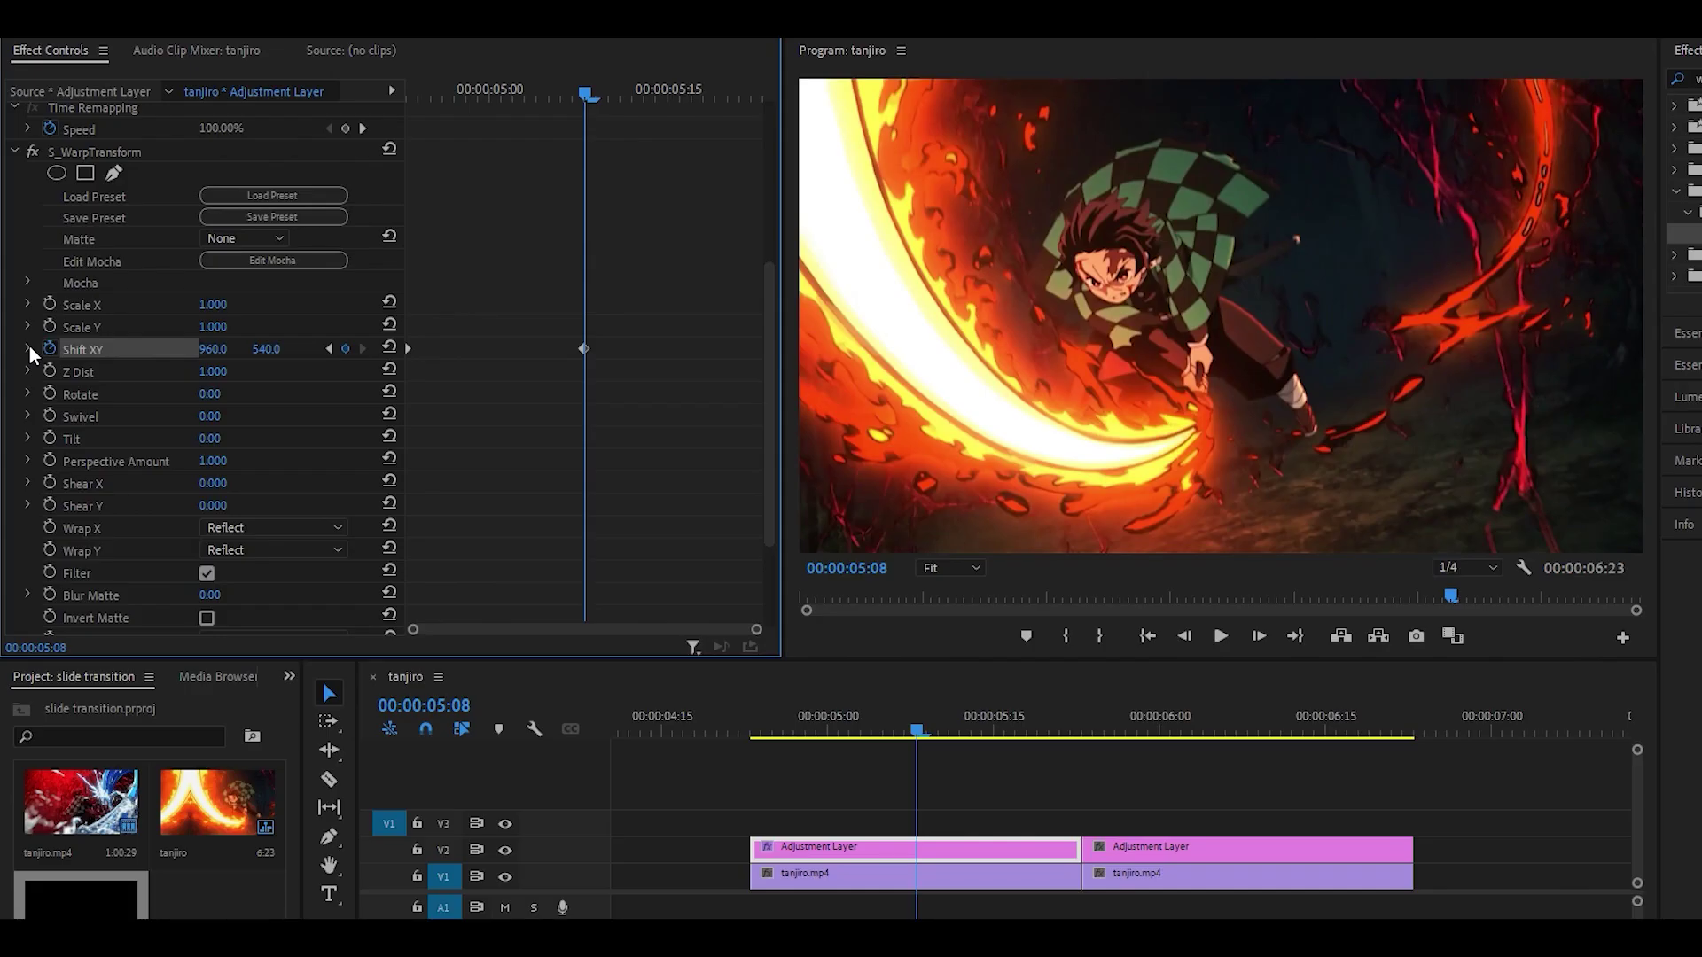
Shape the Shift XY velocity curve to peak right at the start and ease out slowly into the second keyframe, and preview it
left_click(29, 350)
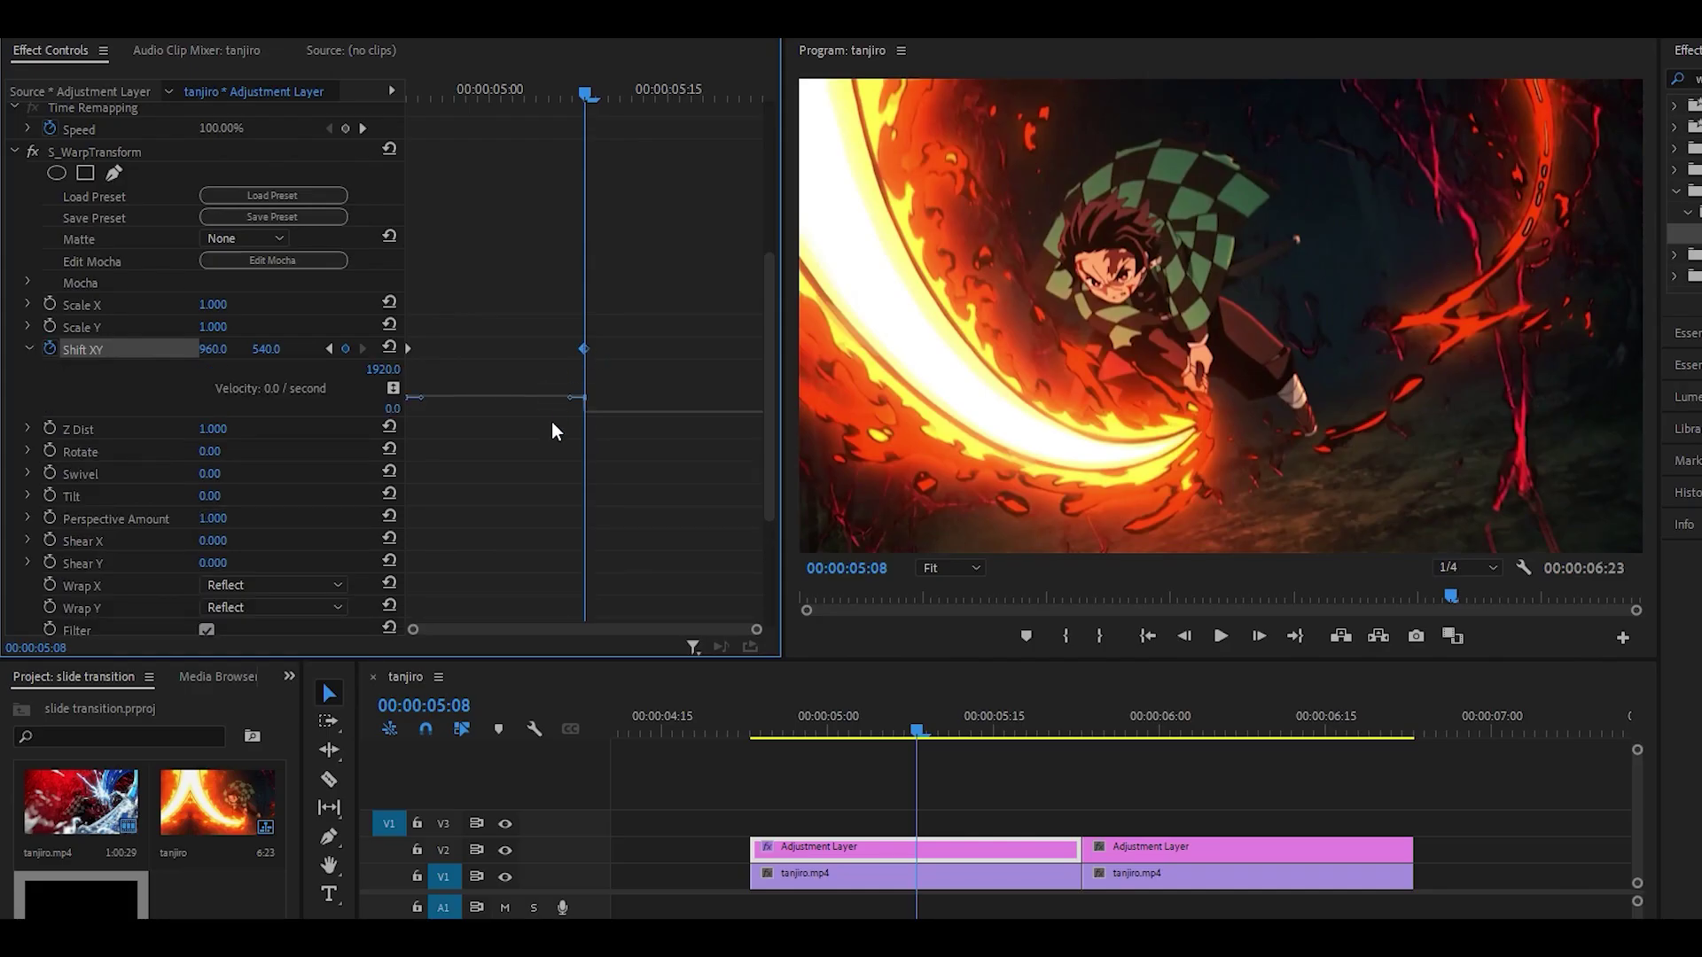
left_click_drag(560, 410, 495, 413)
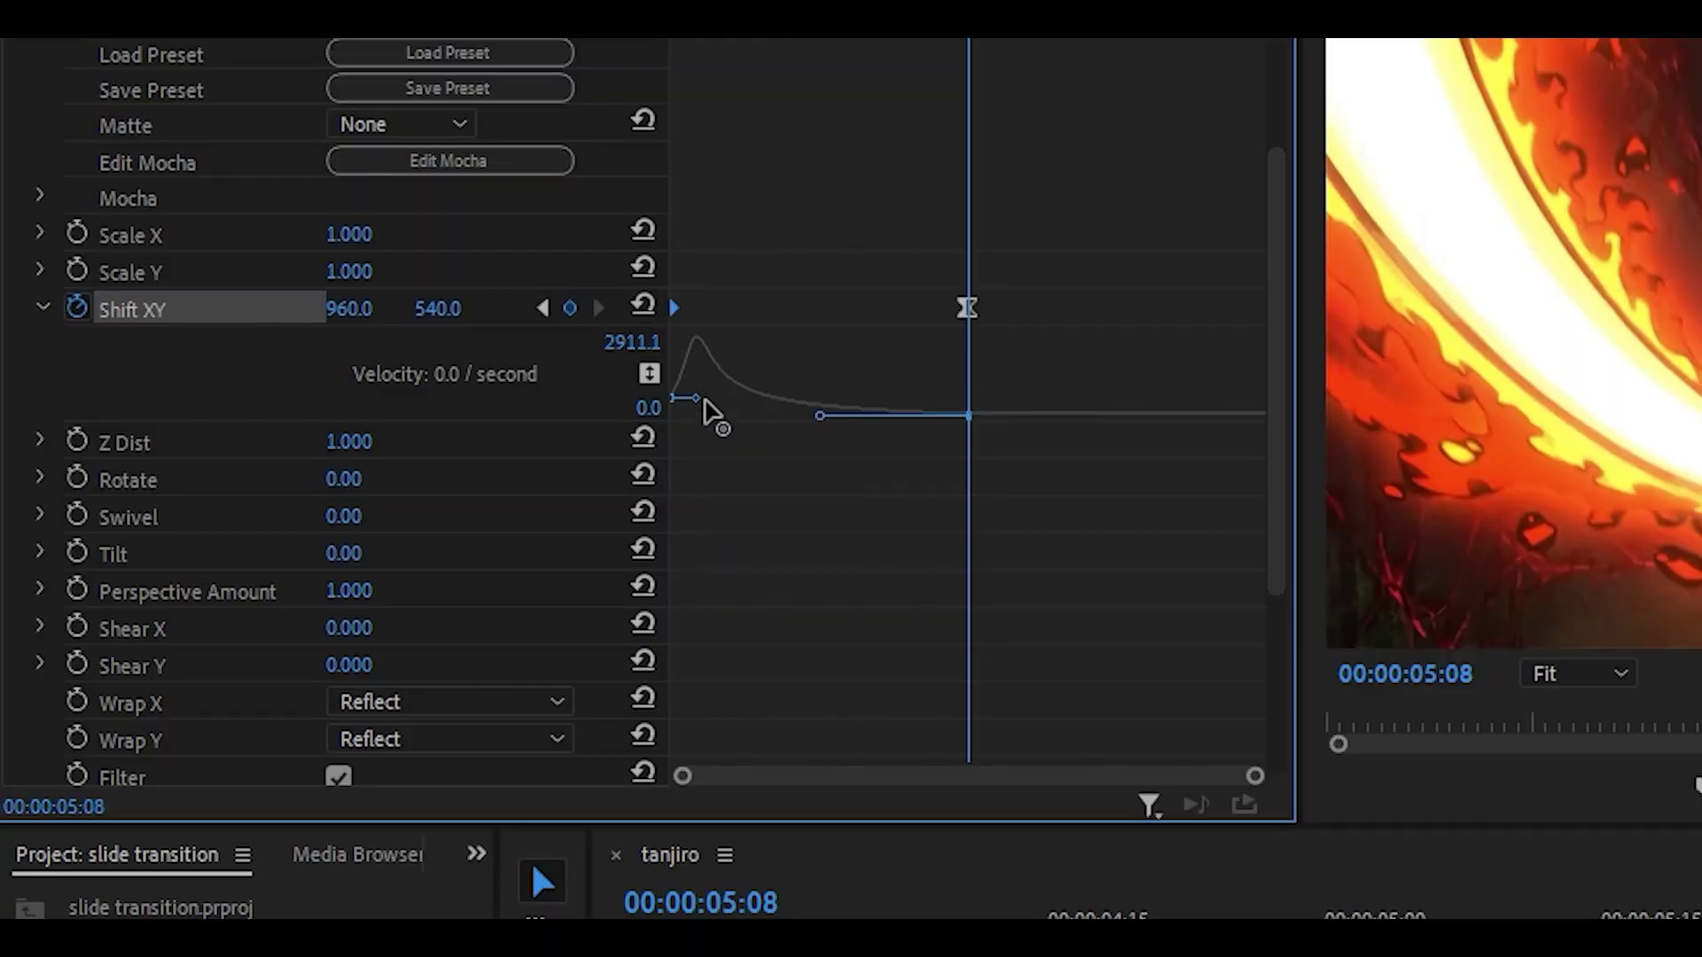
left_click_drag(709, 412, 665, 412)
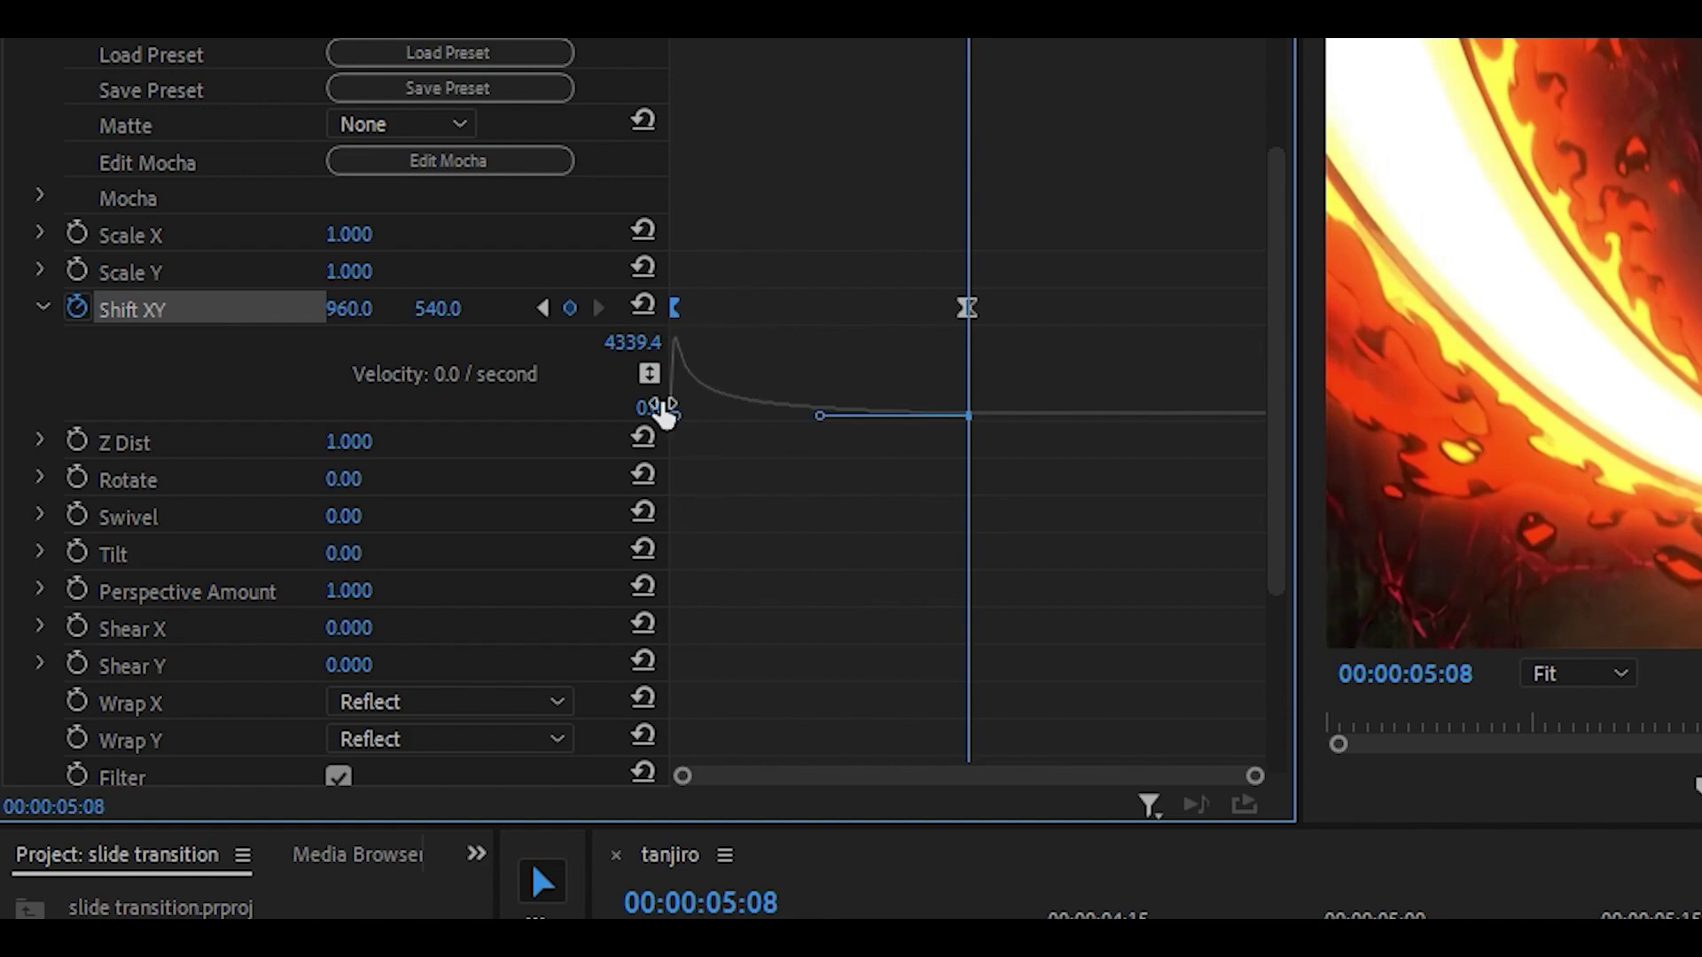
key("space")
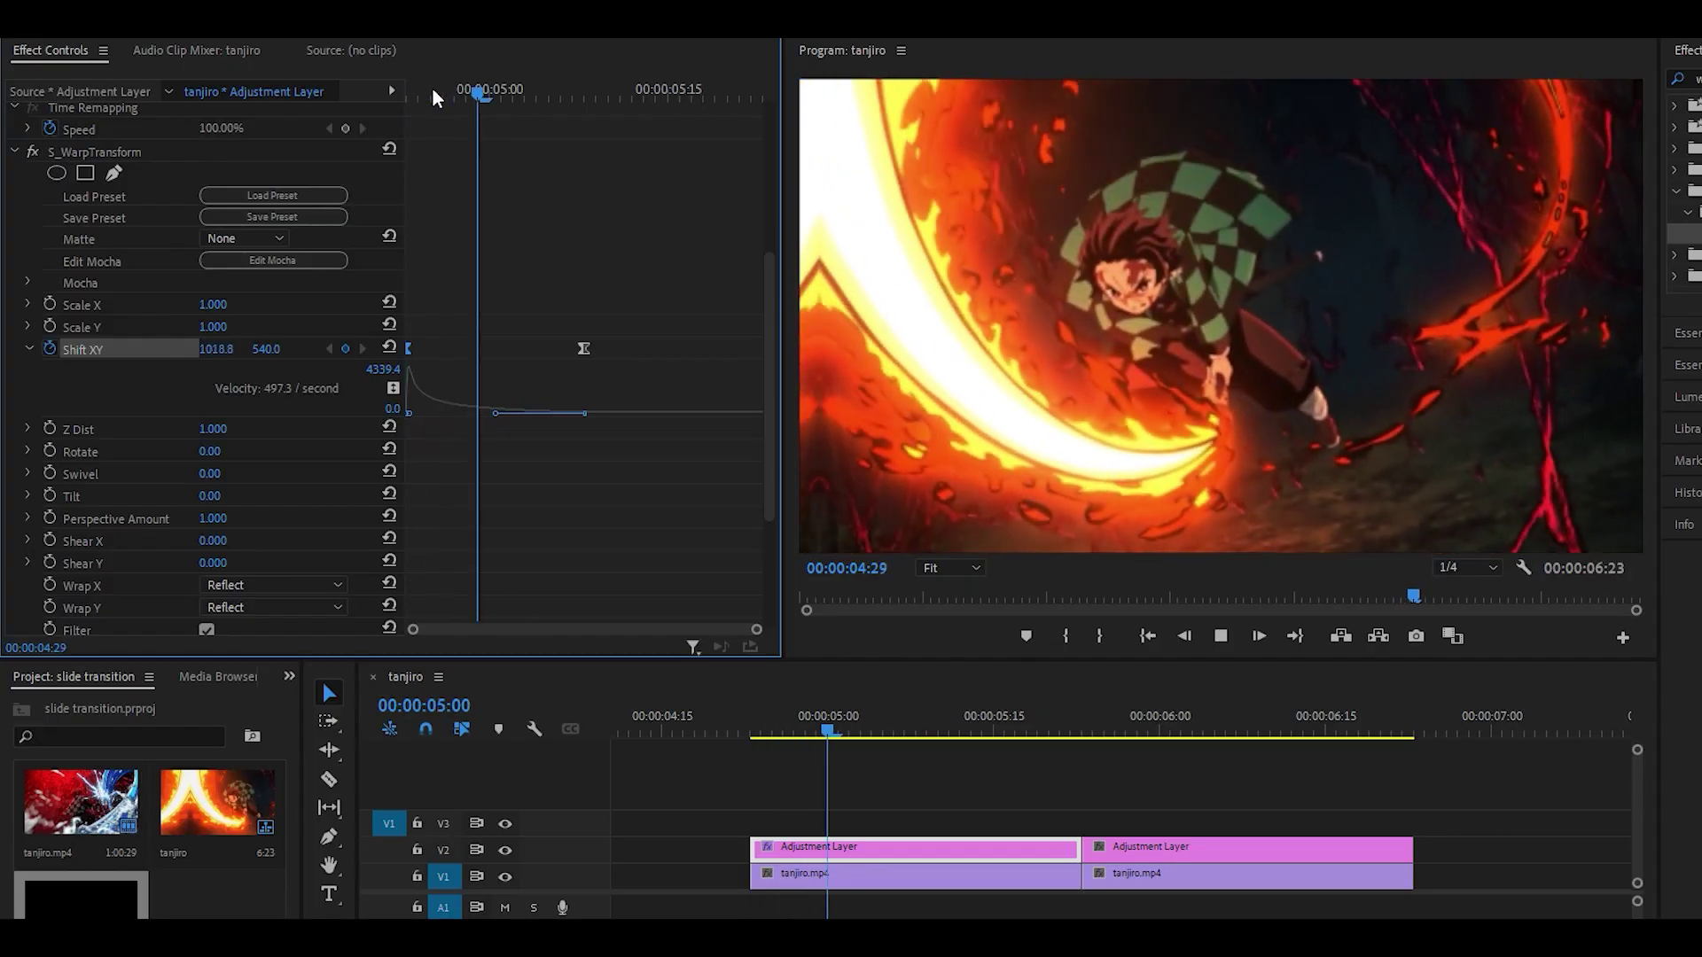
left_click_drag(432, 89, 376, 100)
key("space")
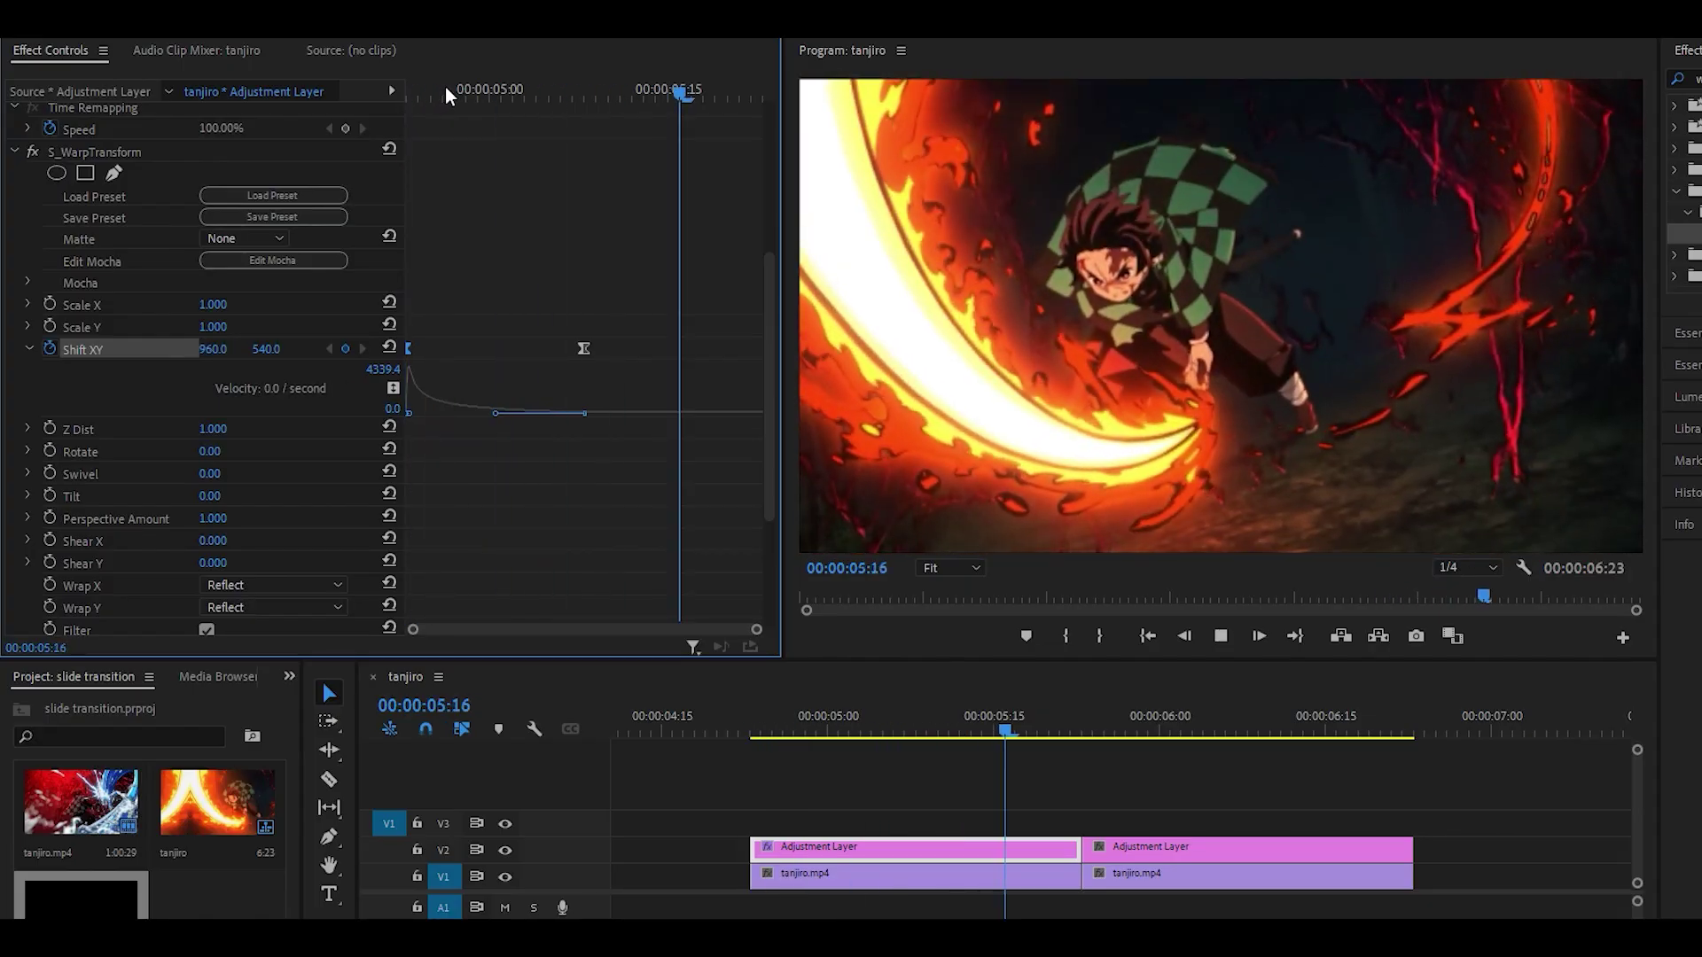
left_click(445, 87)
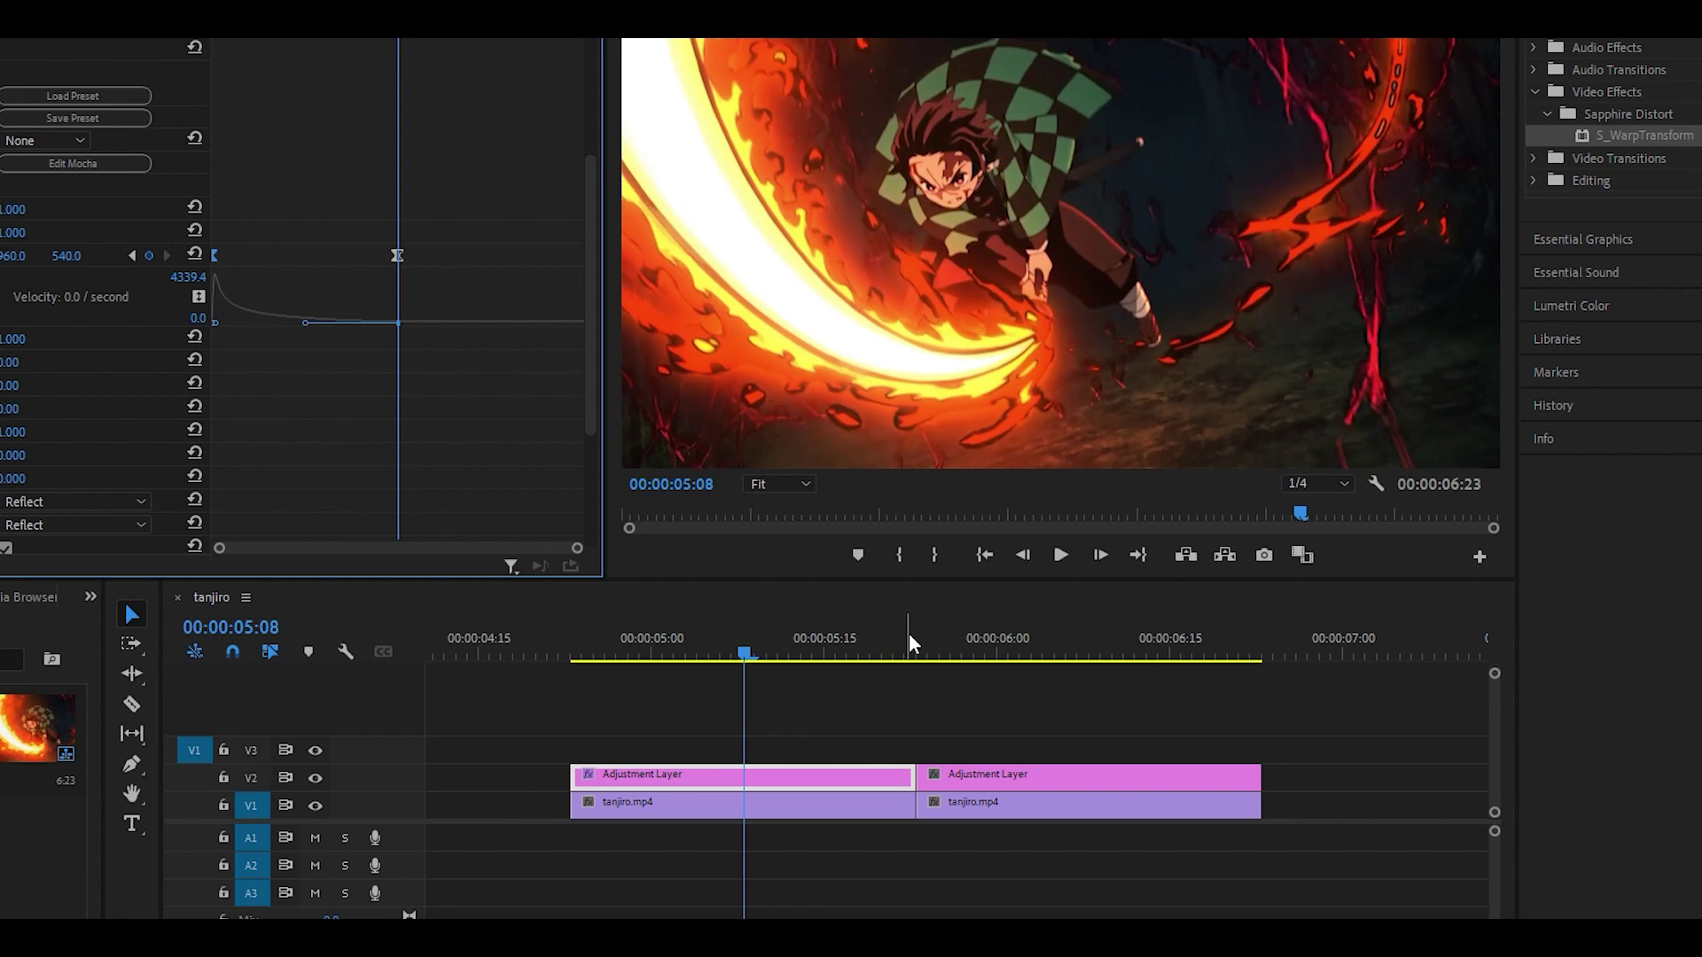
Add a Shift XY keyframe with X at 650 at 00:00:05:22, the end of the first adjustment layer
left_click_drag(908, 635, 908, 640)
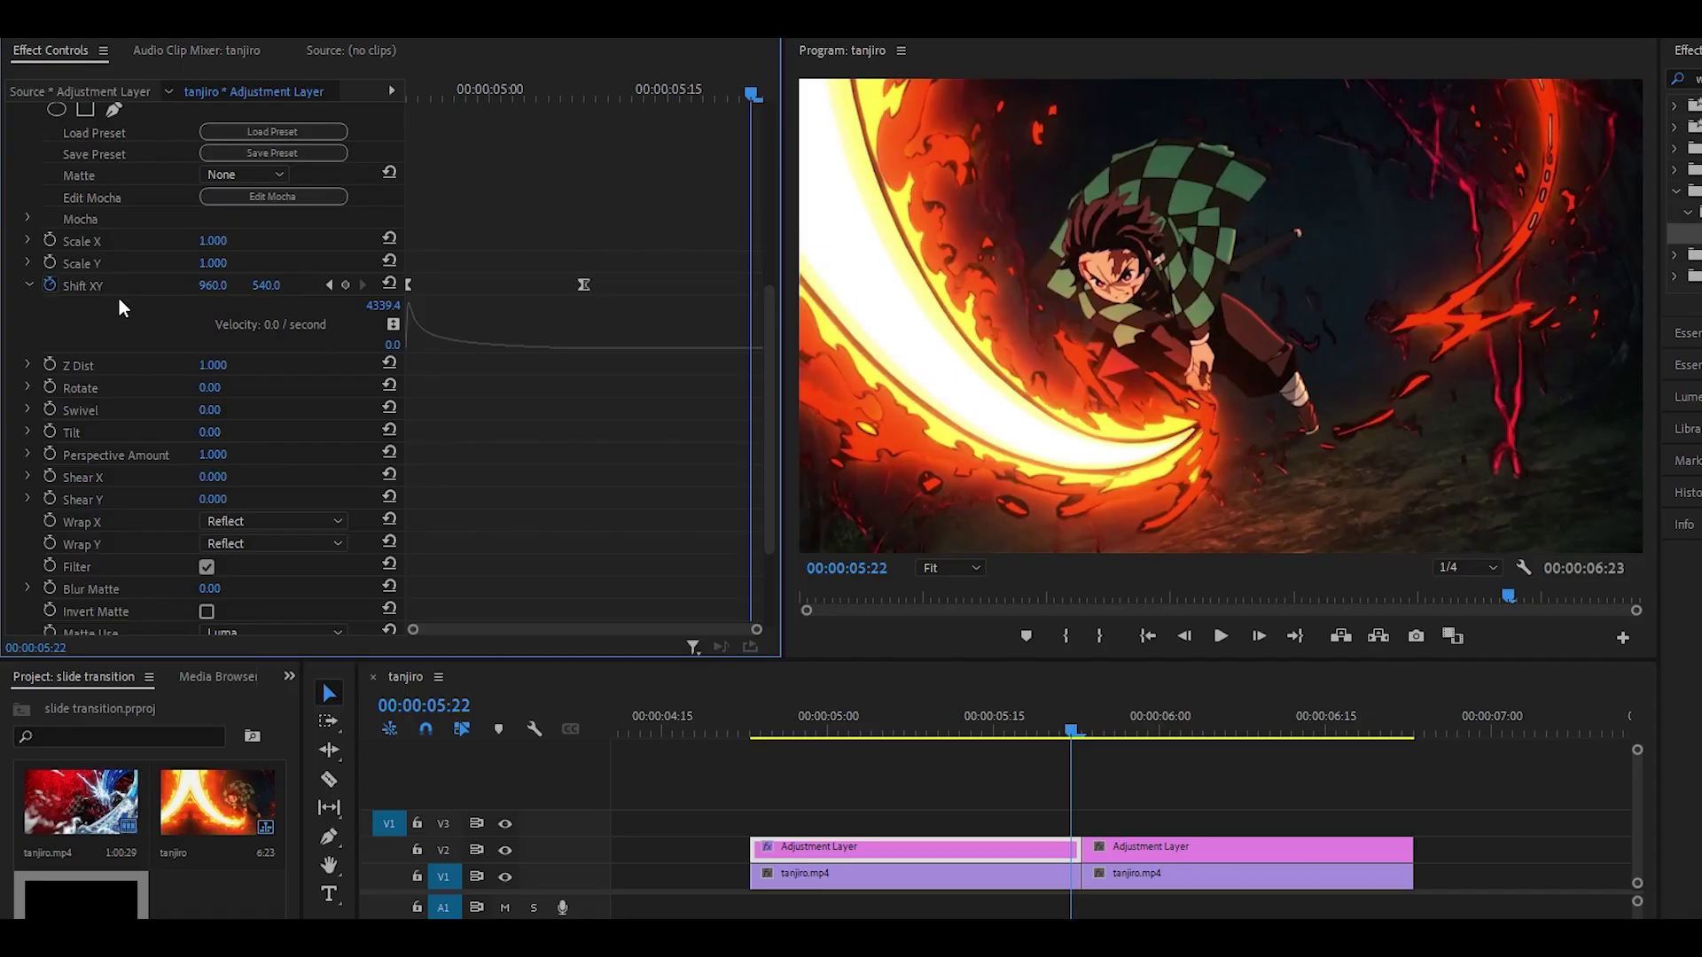
left_click_drag(213, 285, 91, 286)
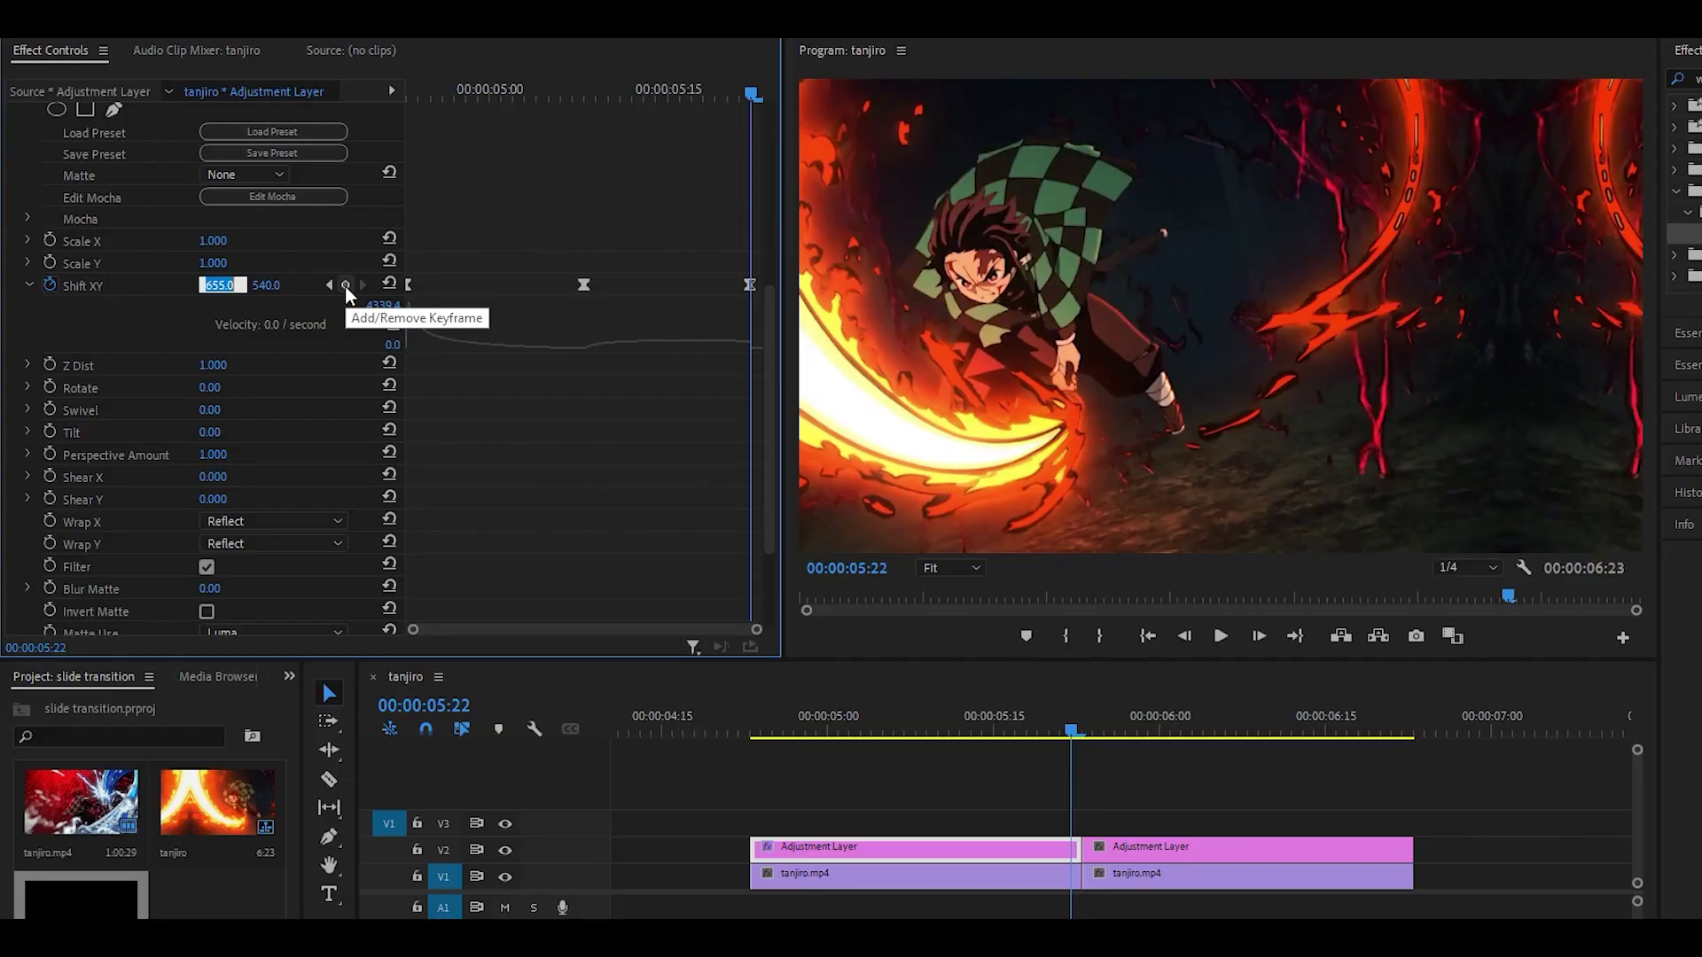
type("650")
key("Return")
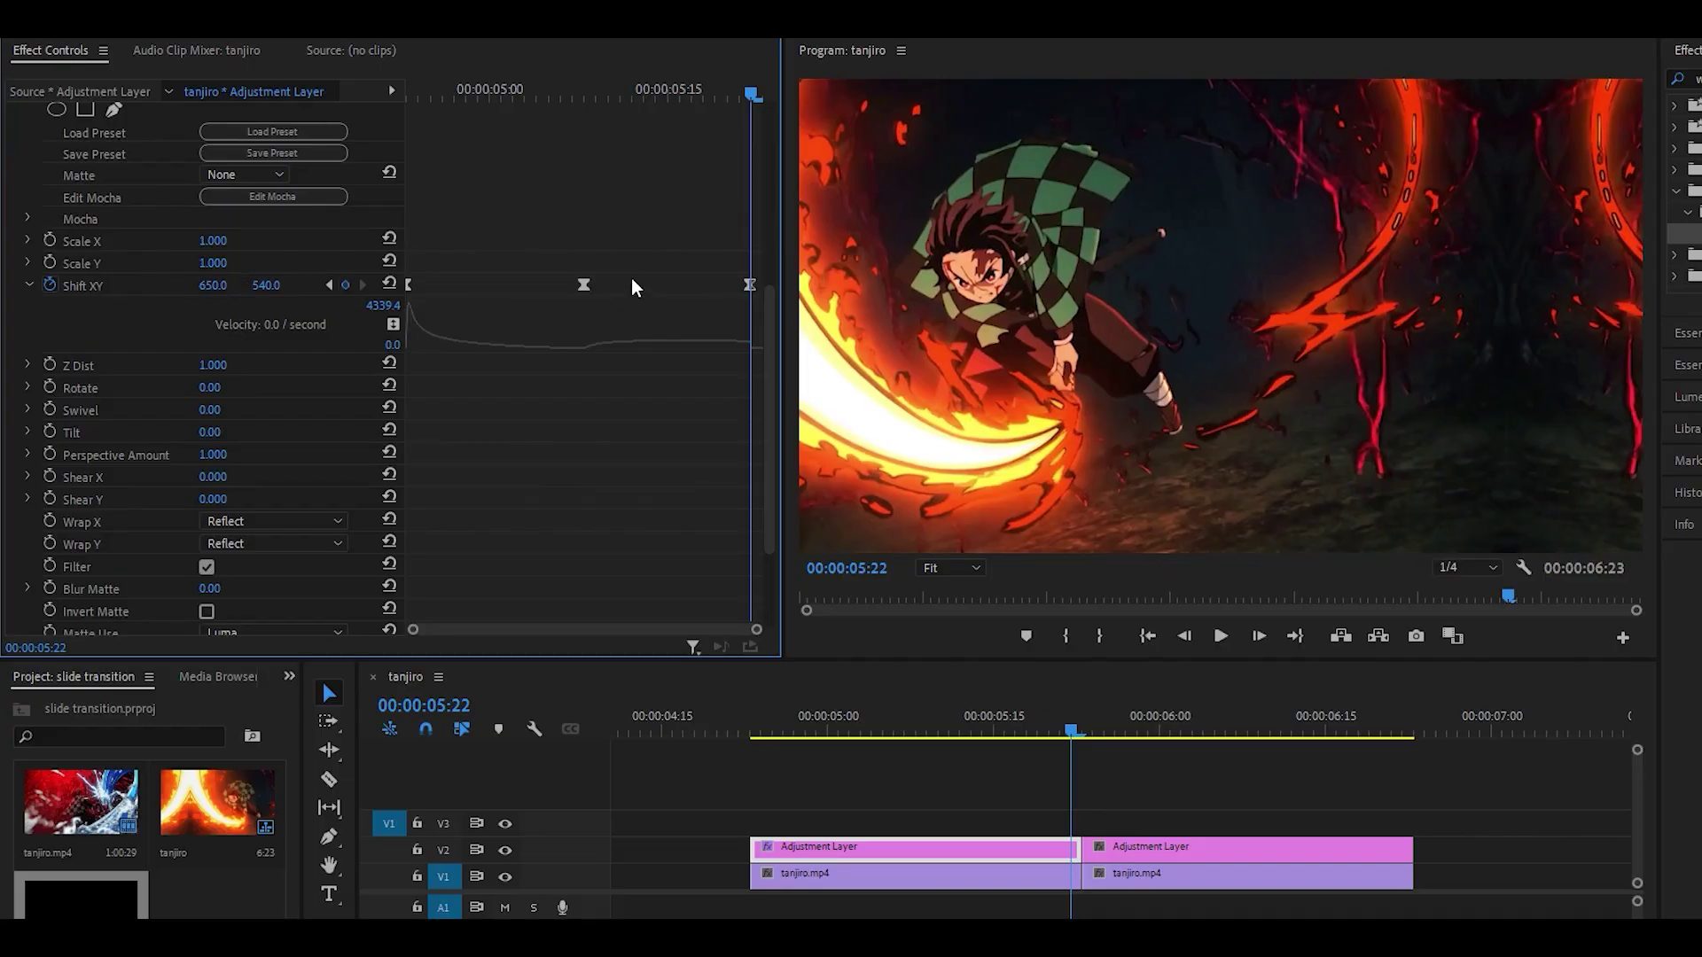
Shape the velocity between the middle and last Shift XY keyframes to start slowly and peak just before the cut, and preview it
left_click(583, 285)
left_click_drag(601, 351, 743, 368)
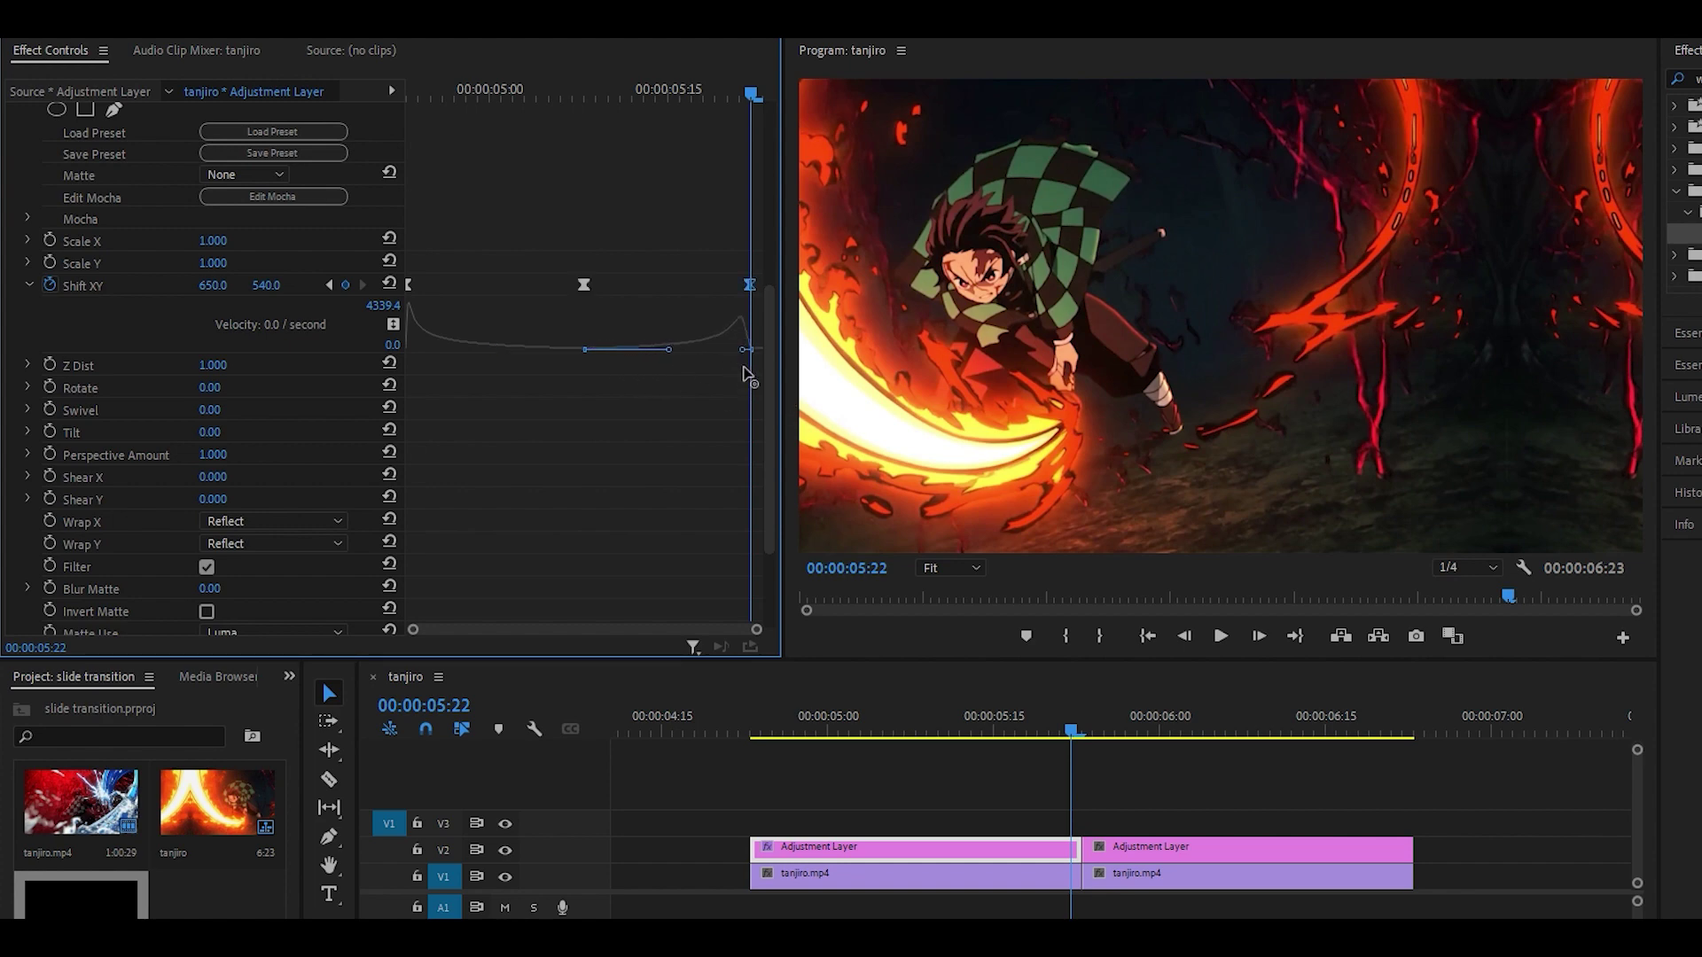
key("space")
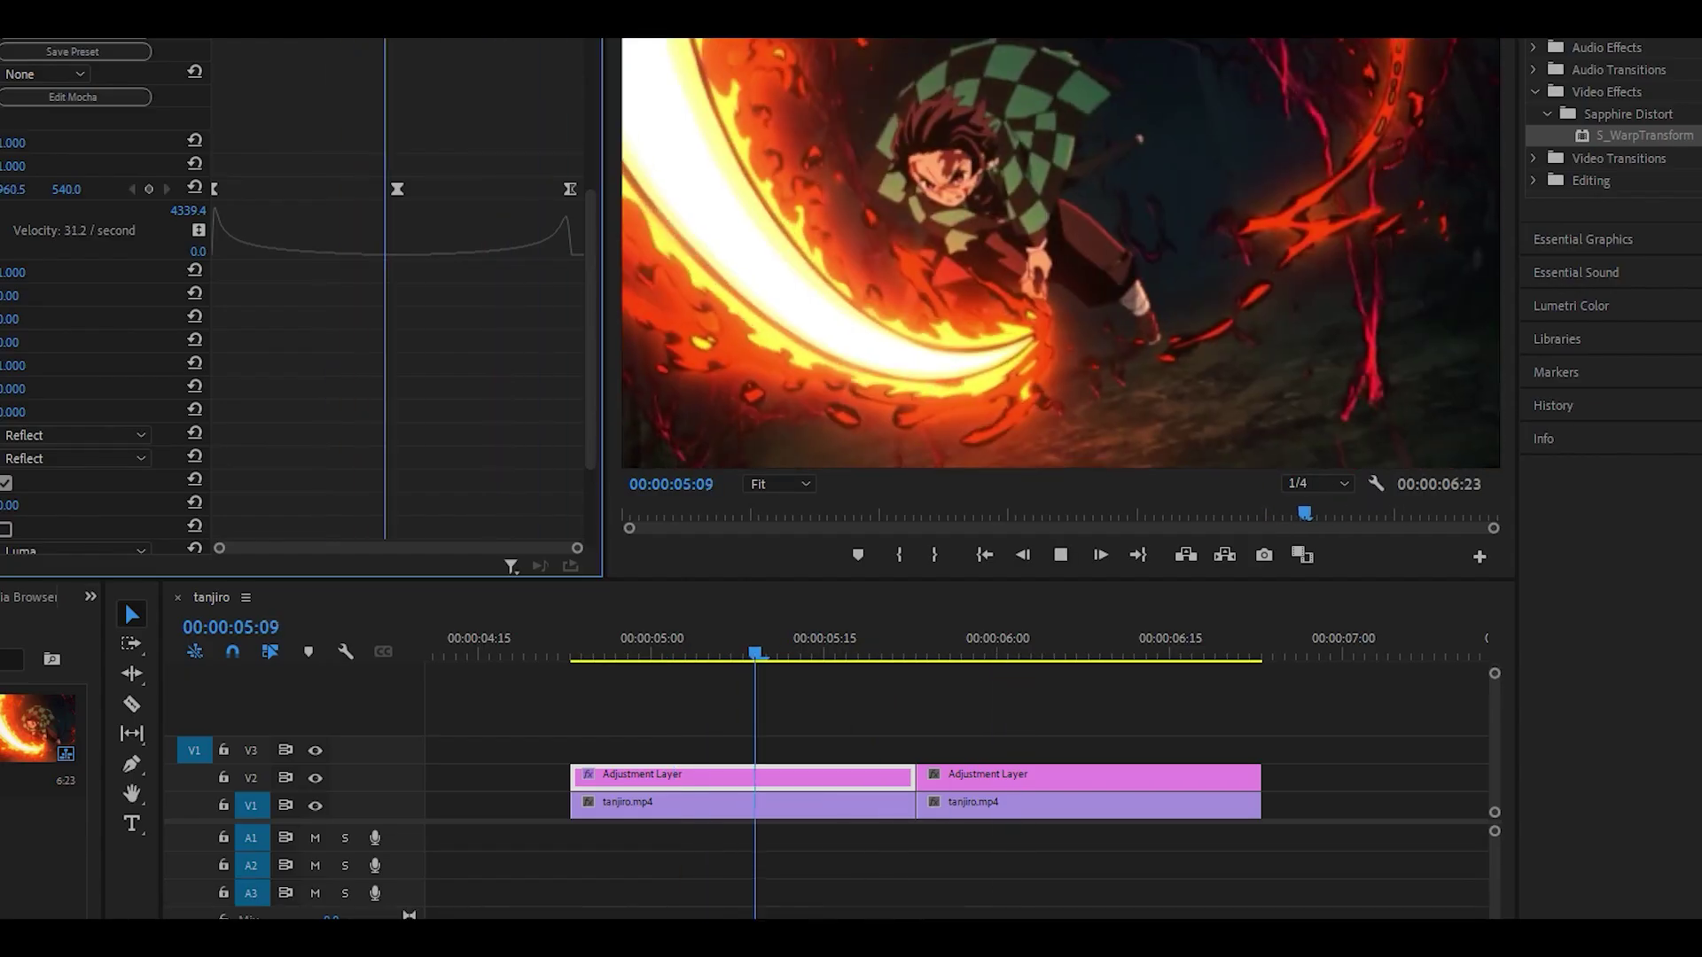
key("space")
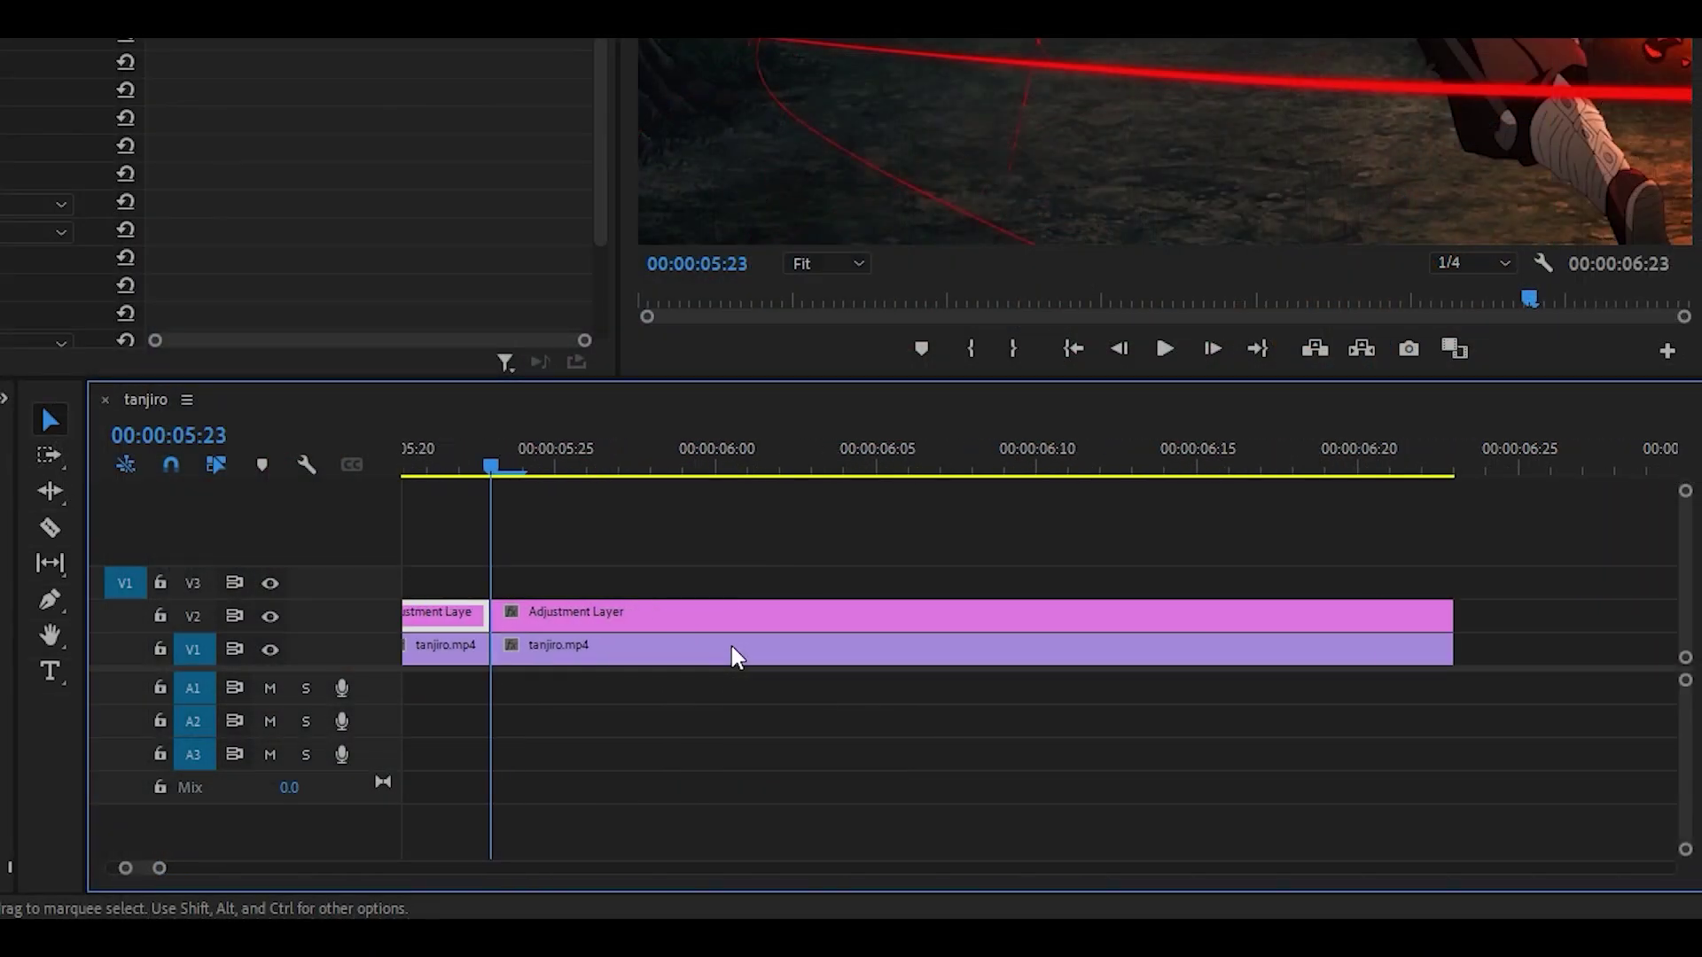
Apply S_WarpTransform to the second tanjiro.mp4 clip and keyframe its Shift X at 1350 at the cut, 00:00:05:23
scroll(797, 645, "up", 2)
left_click(865, 647)
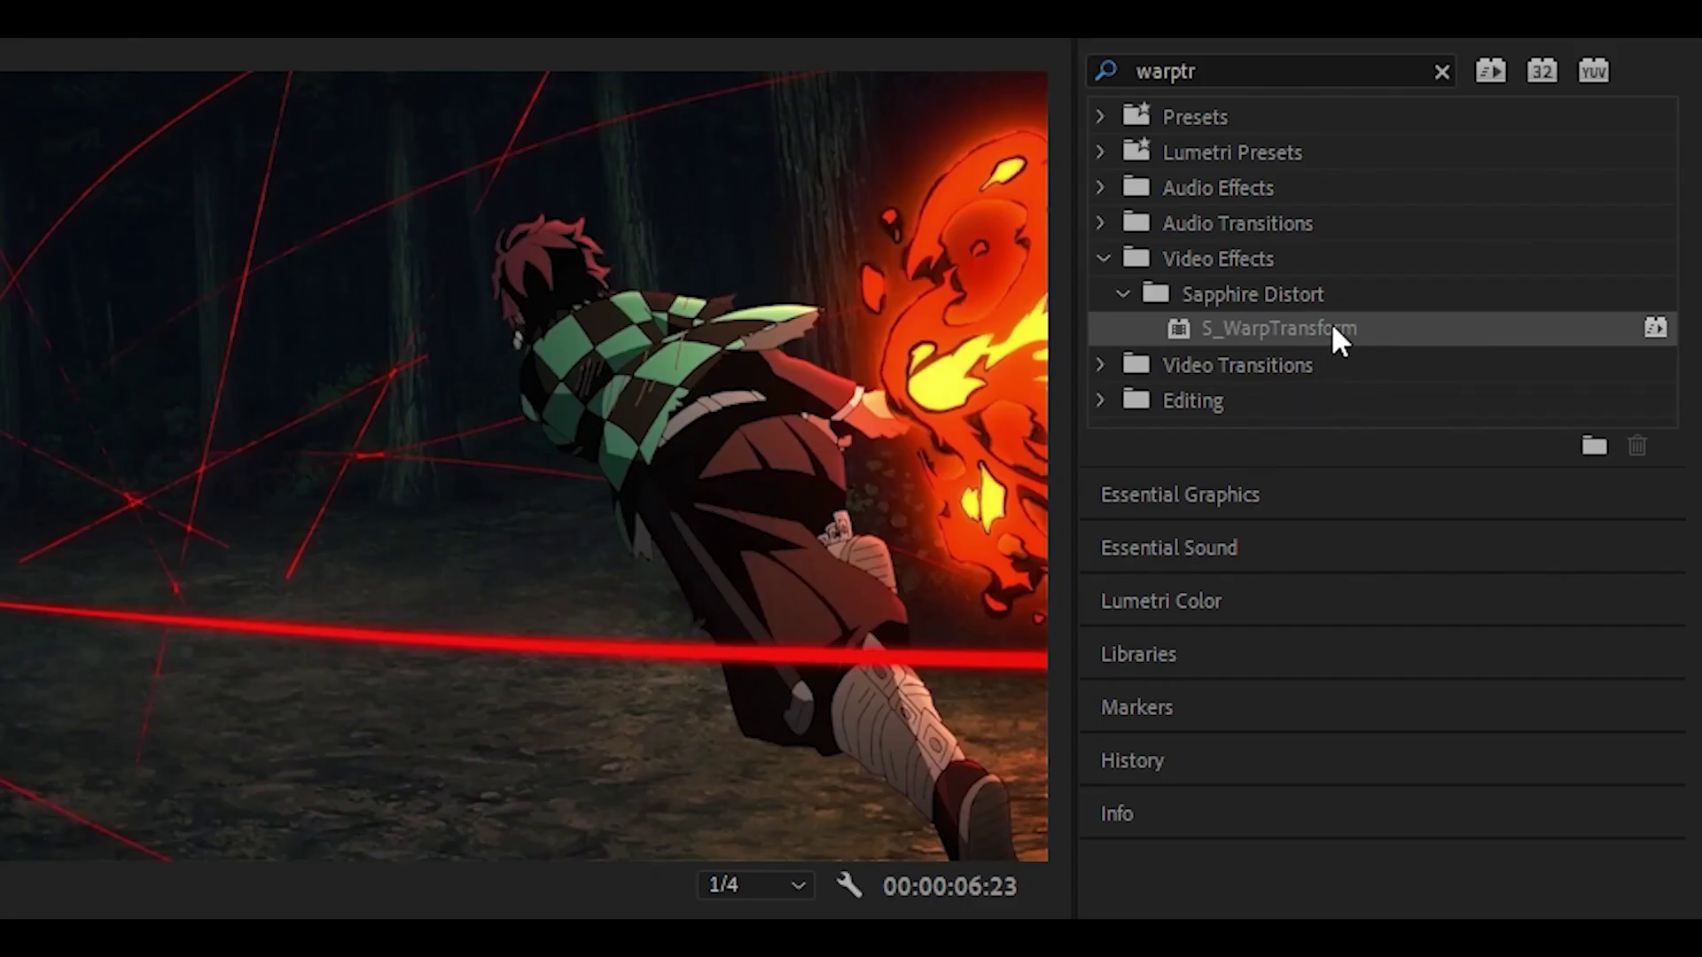
double_click(1330, 328)
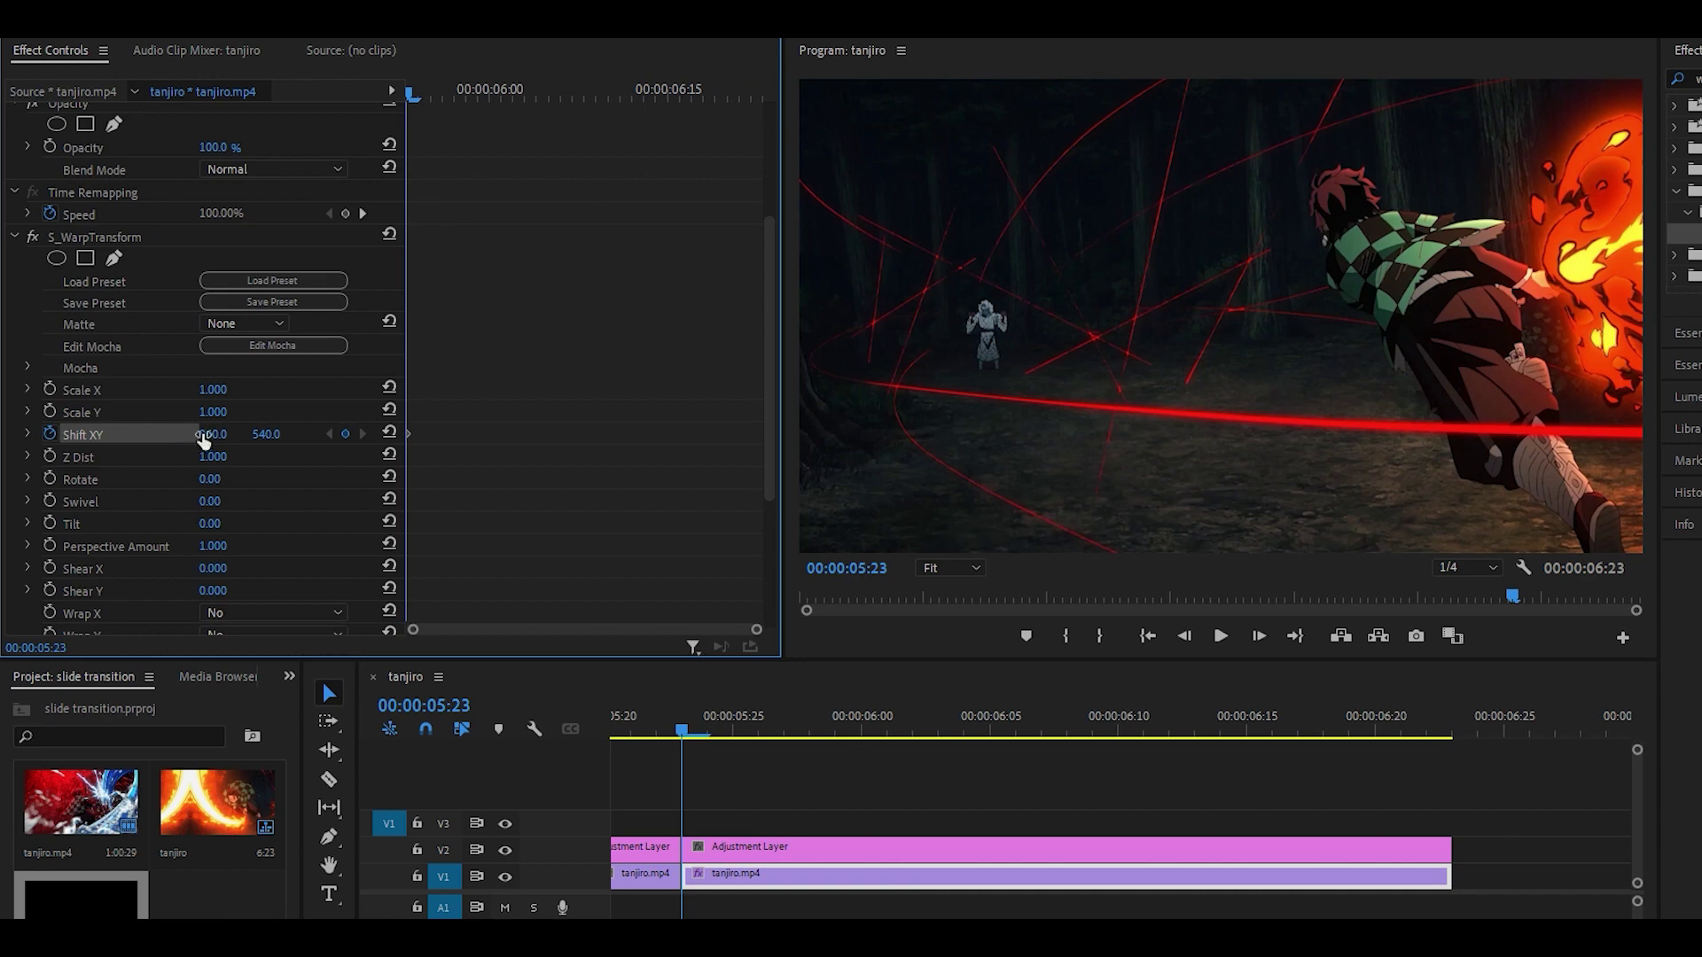
left_click_drag(204, 440, 215, 440)
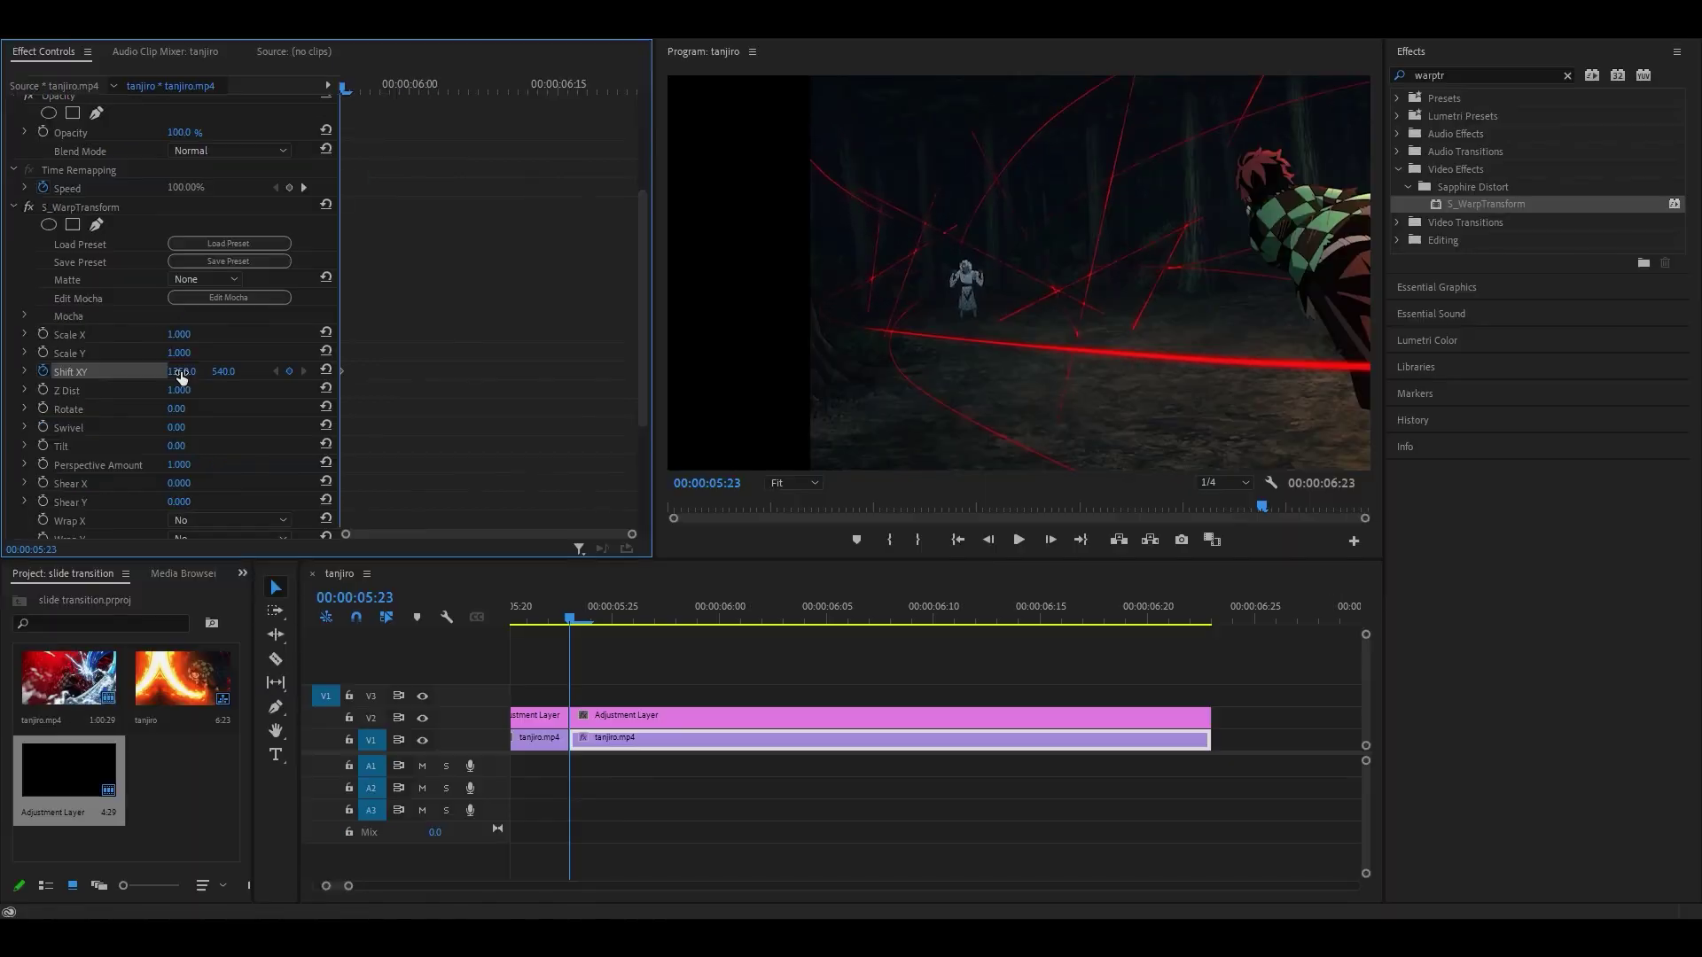
left_click_drag(181, 377, 186, 377)
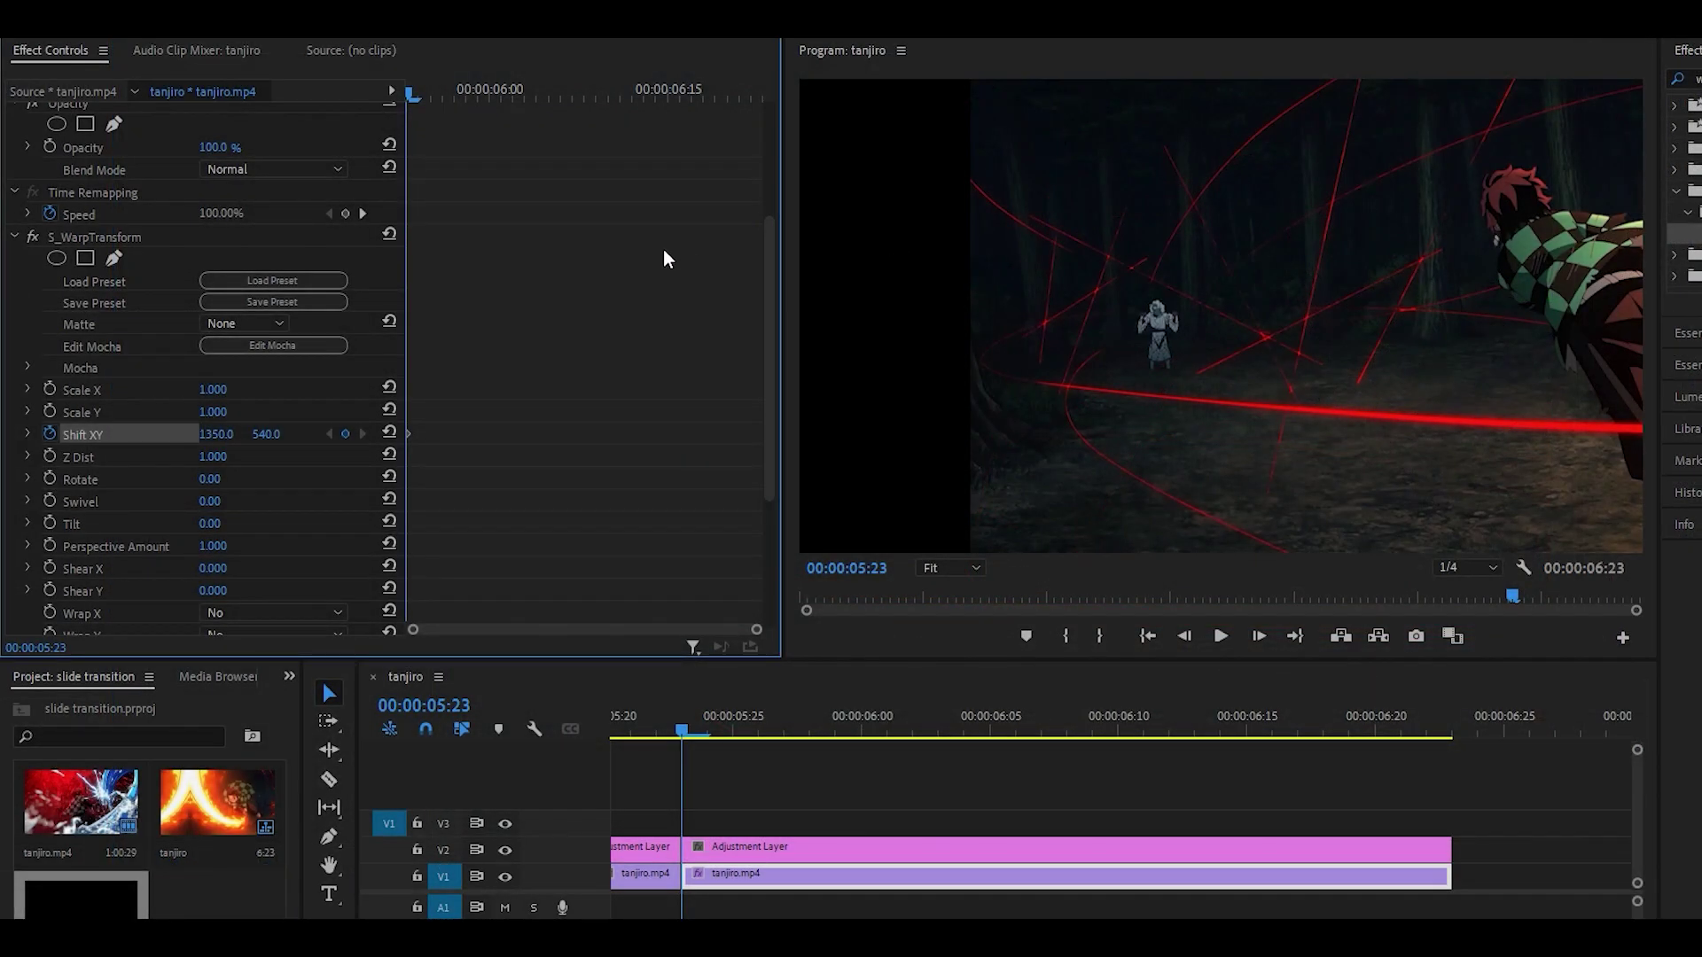
Set Wrap X and Wrap Y of the second clip's S_WarpTransform to Reflect
scroll(264, 531, "down", 2)
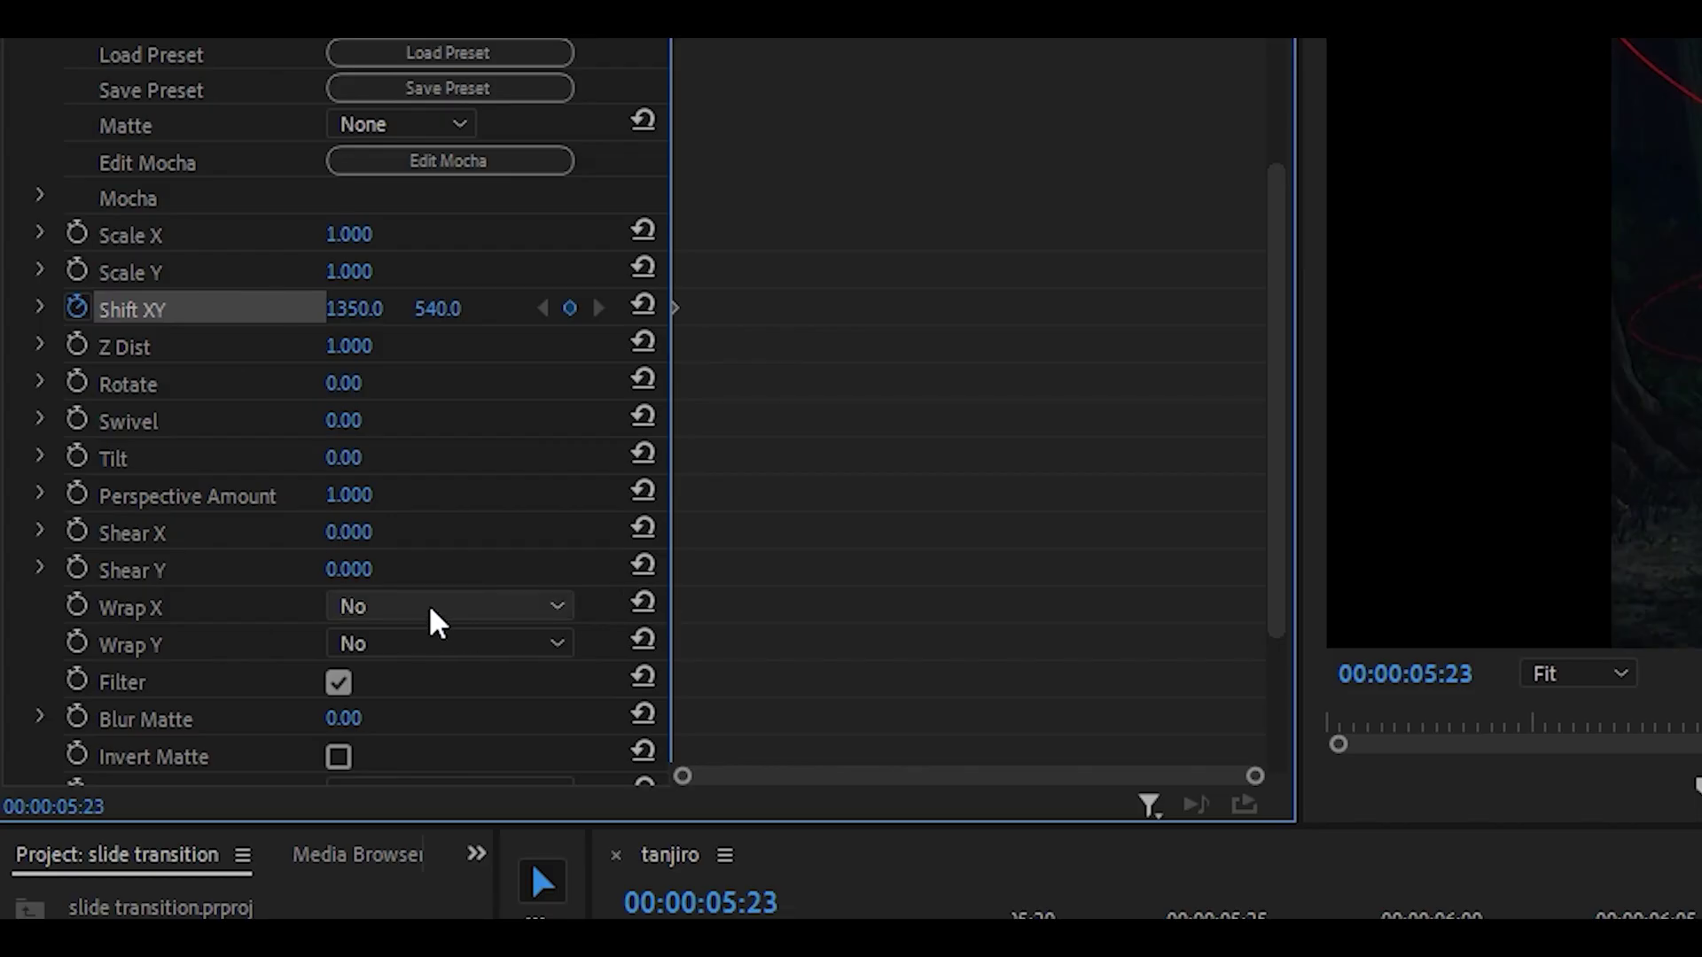
left_click(432, 612)
left_click(434, 720)
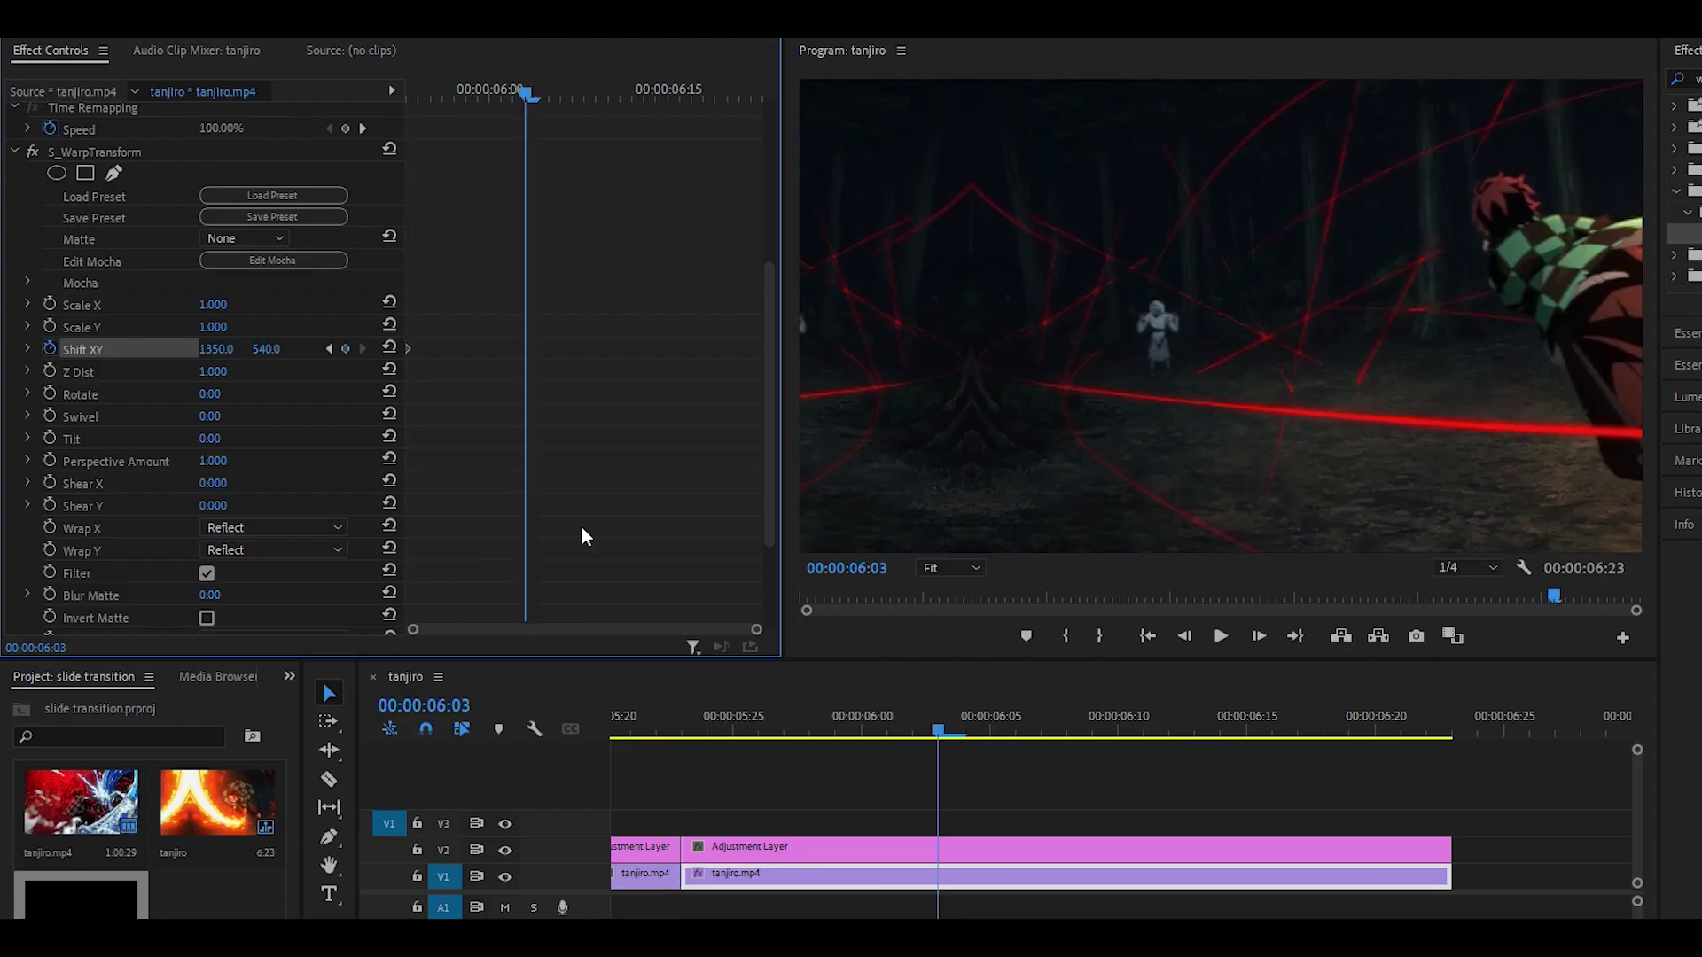
key("Up")
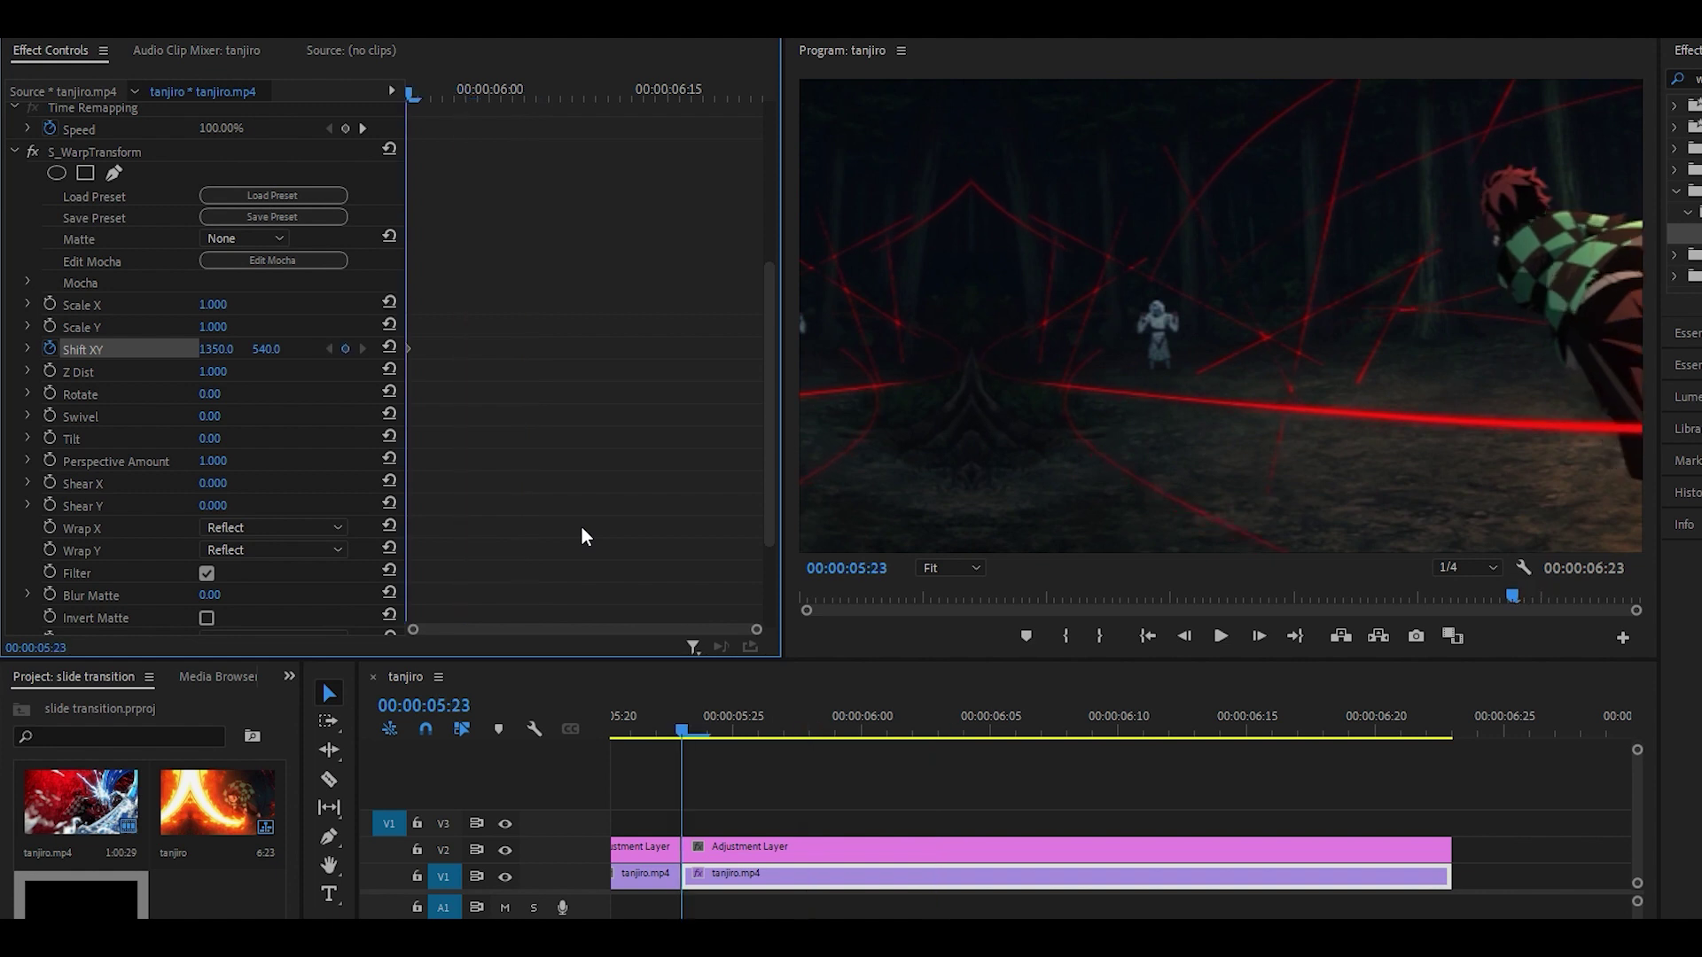
Reset the second clip's Shift XY to 960, 540 at 00:00:06:08 to create its ending keyframe
key("shift+Right")
key("shift+Right")
key("shift+Right")
left_click(389, 347)
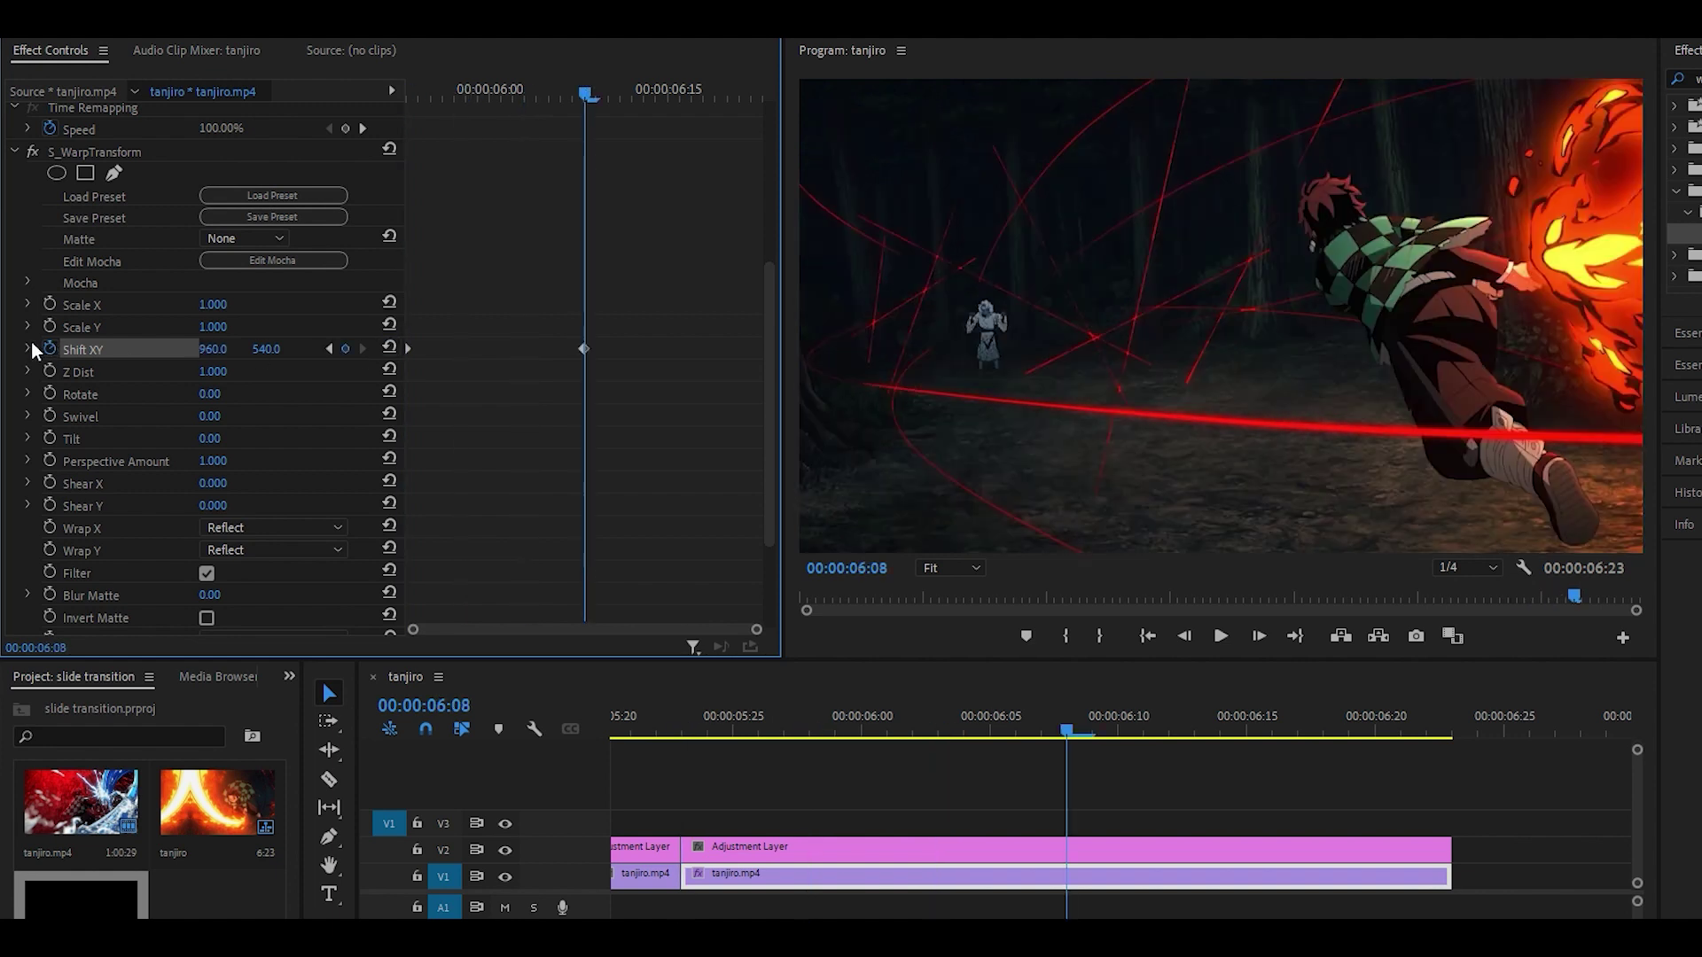
Ease the second clip's two Shift XY keyframes so the velocity peaks right after the cut and fades out slowly
left_click(29, 348)
left_click(584, 348)
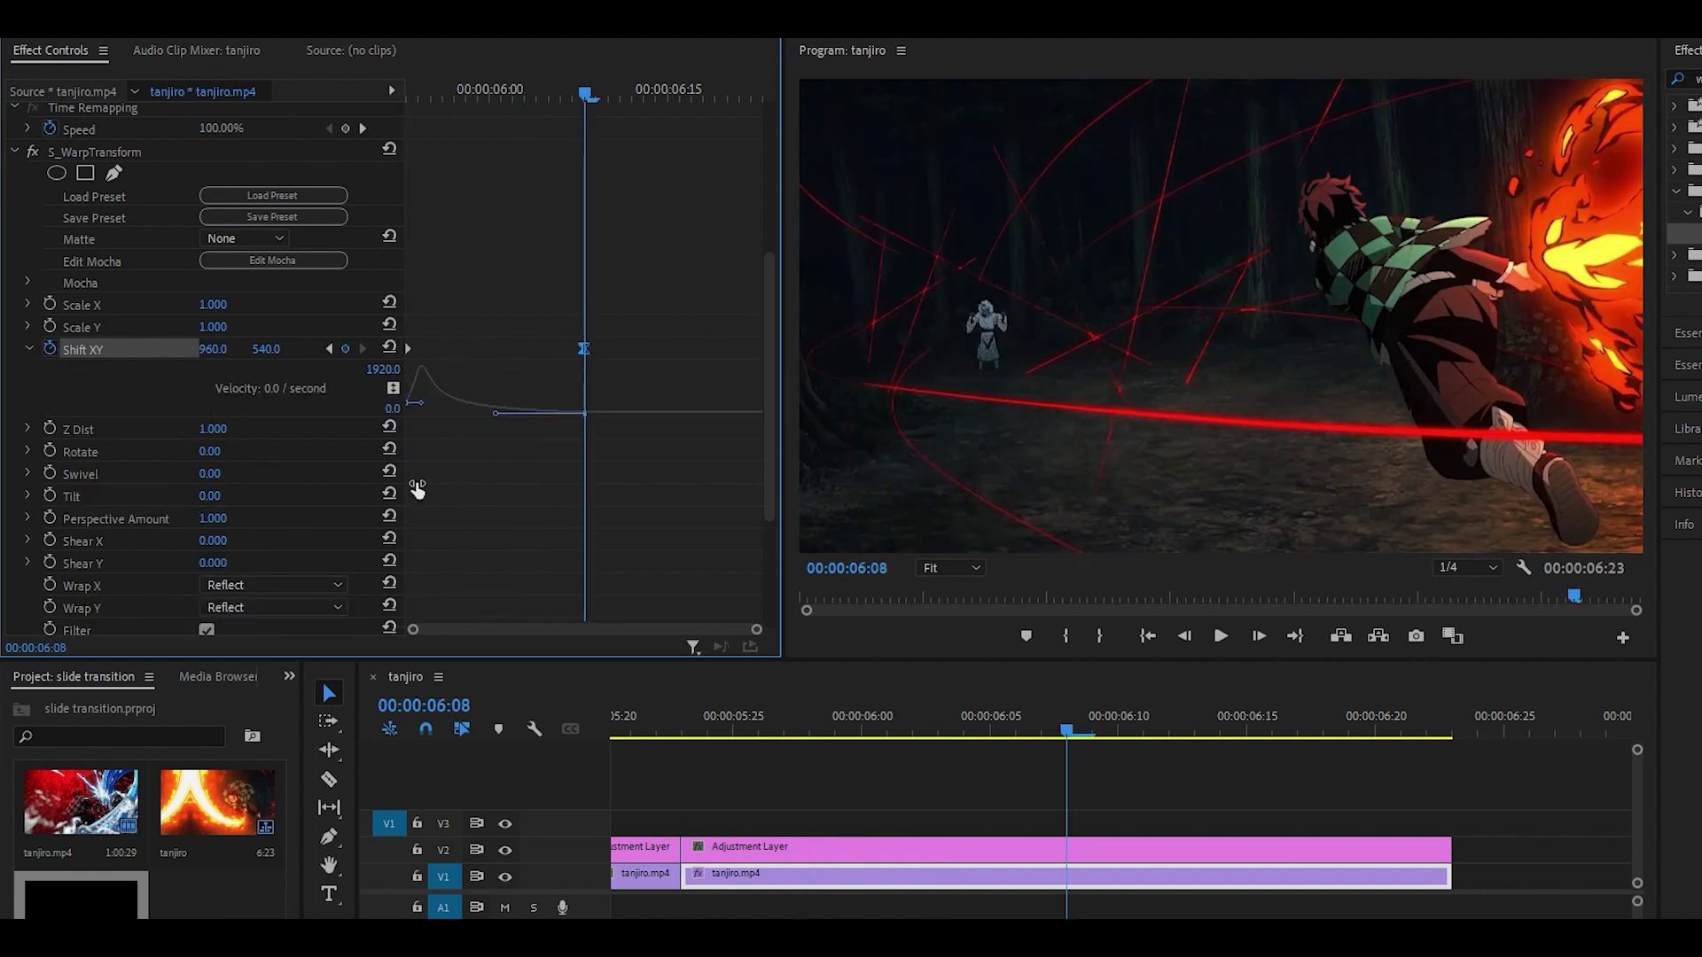
left_click_drag(421, 404, 417, 426)
Play back the slide across the cut between the two clips to check how the motion flows
left_click(886, 715)
key("minus")
left_click(741, 715)
key("space")
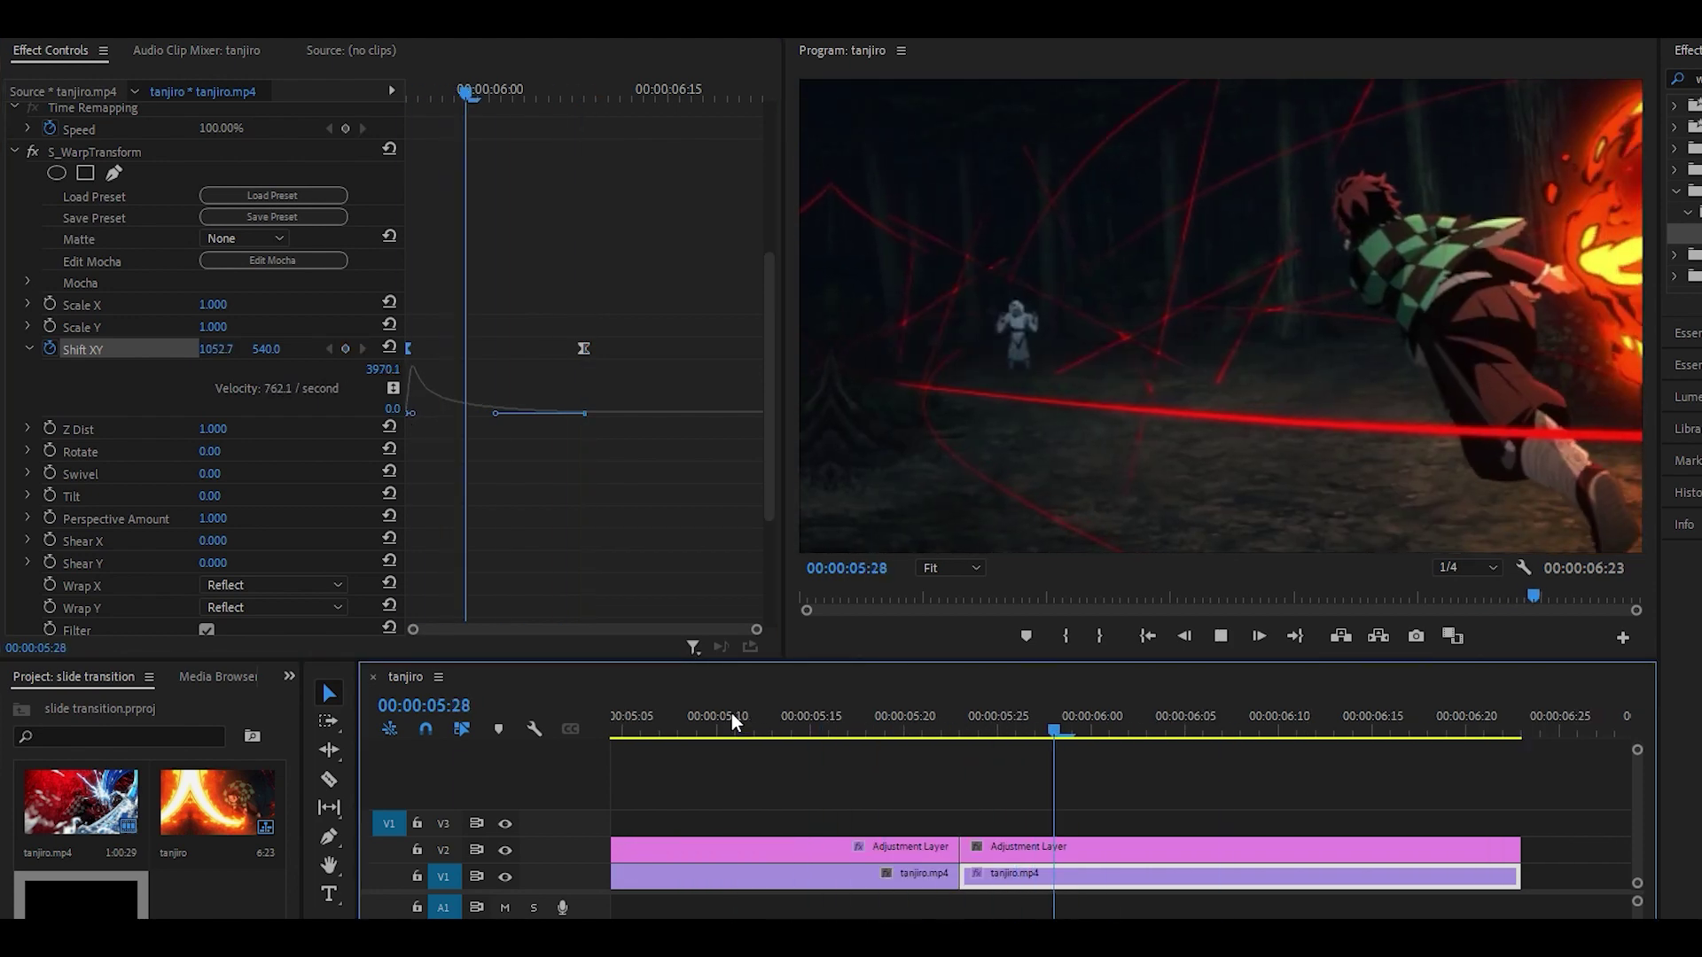
left_click(733, 714)
key("space")
left_click_drag(811, 707, 962, 715)
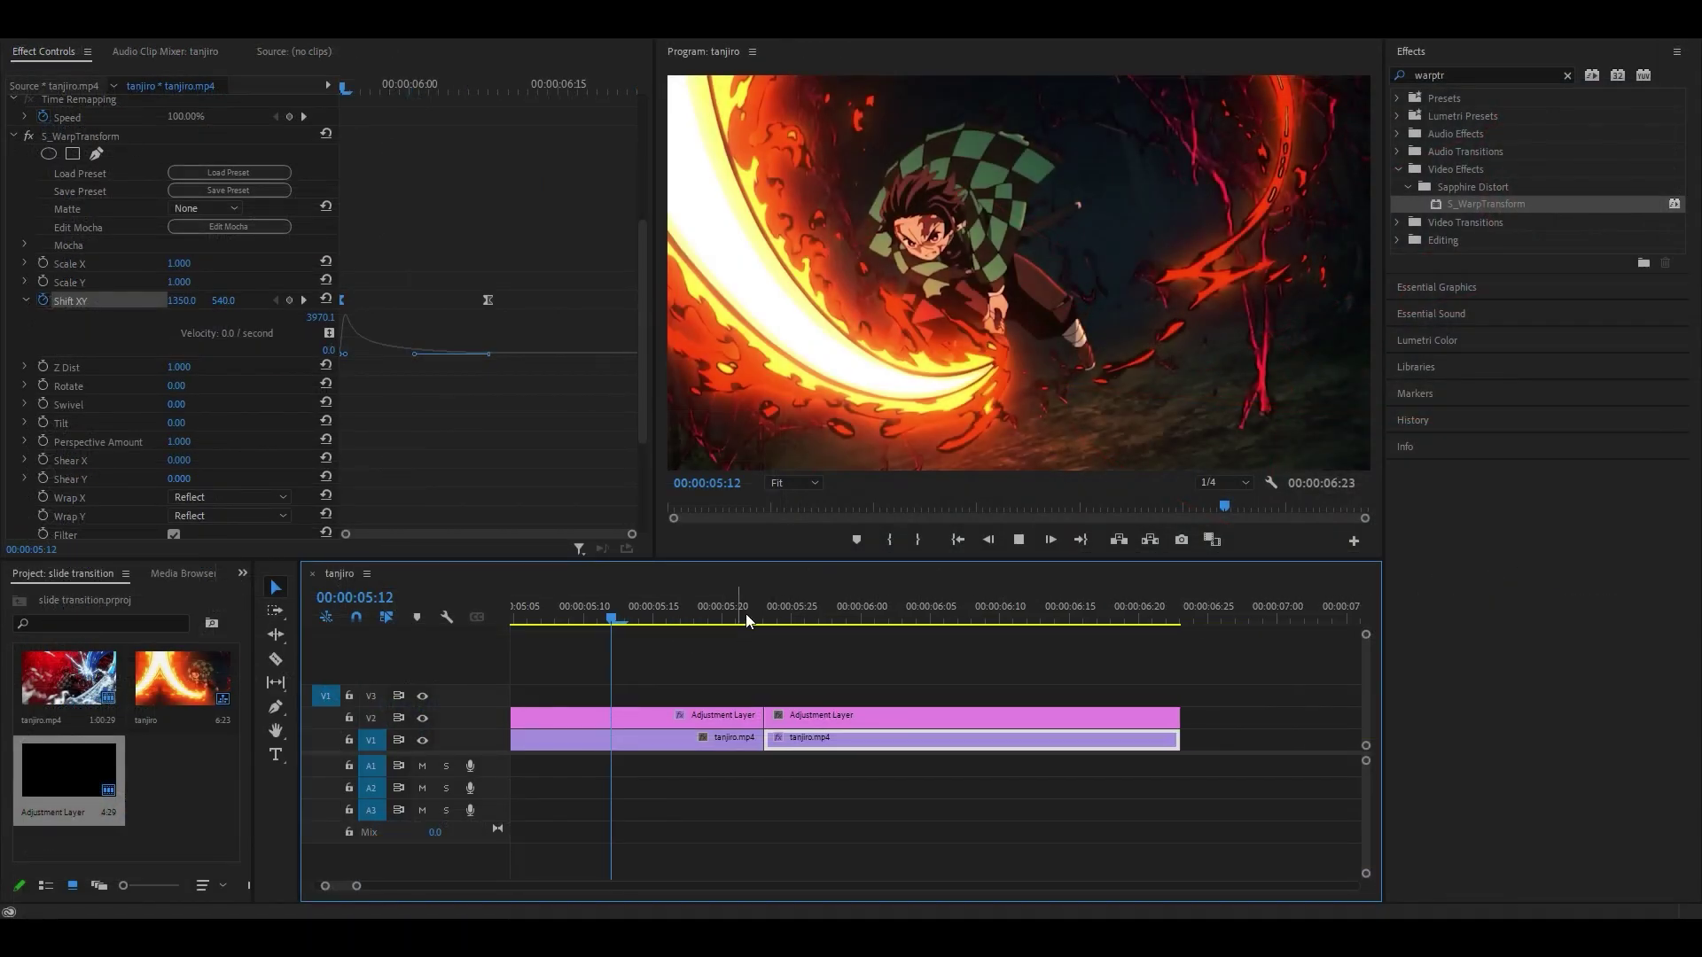
Raise the starting velocity of the second clip's Shift XY curve at 00:00:05:23 to about 8190 per second
left_click(763, 609)
key("equal")
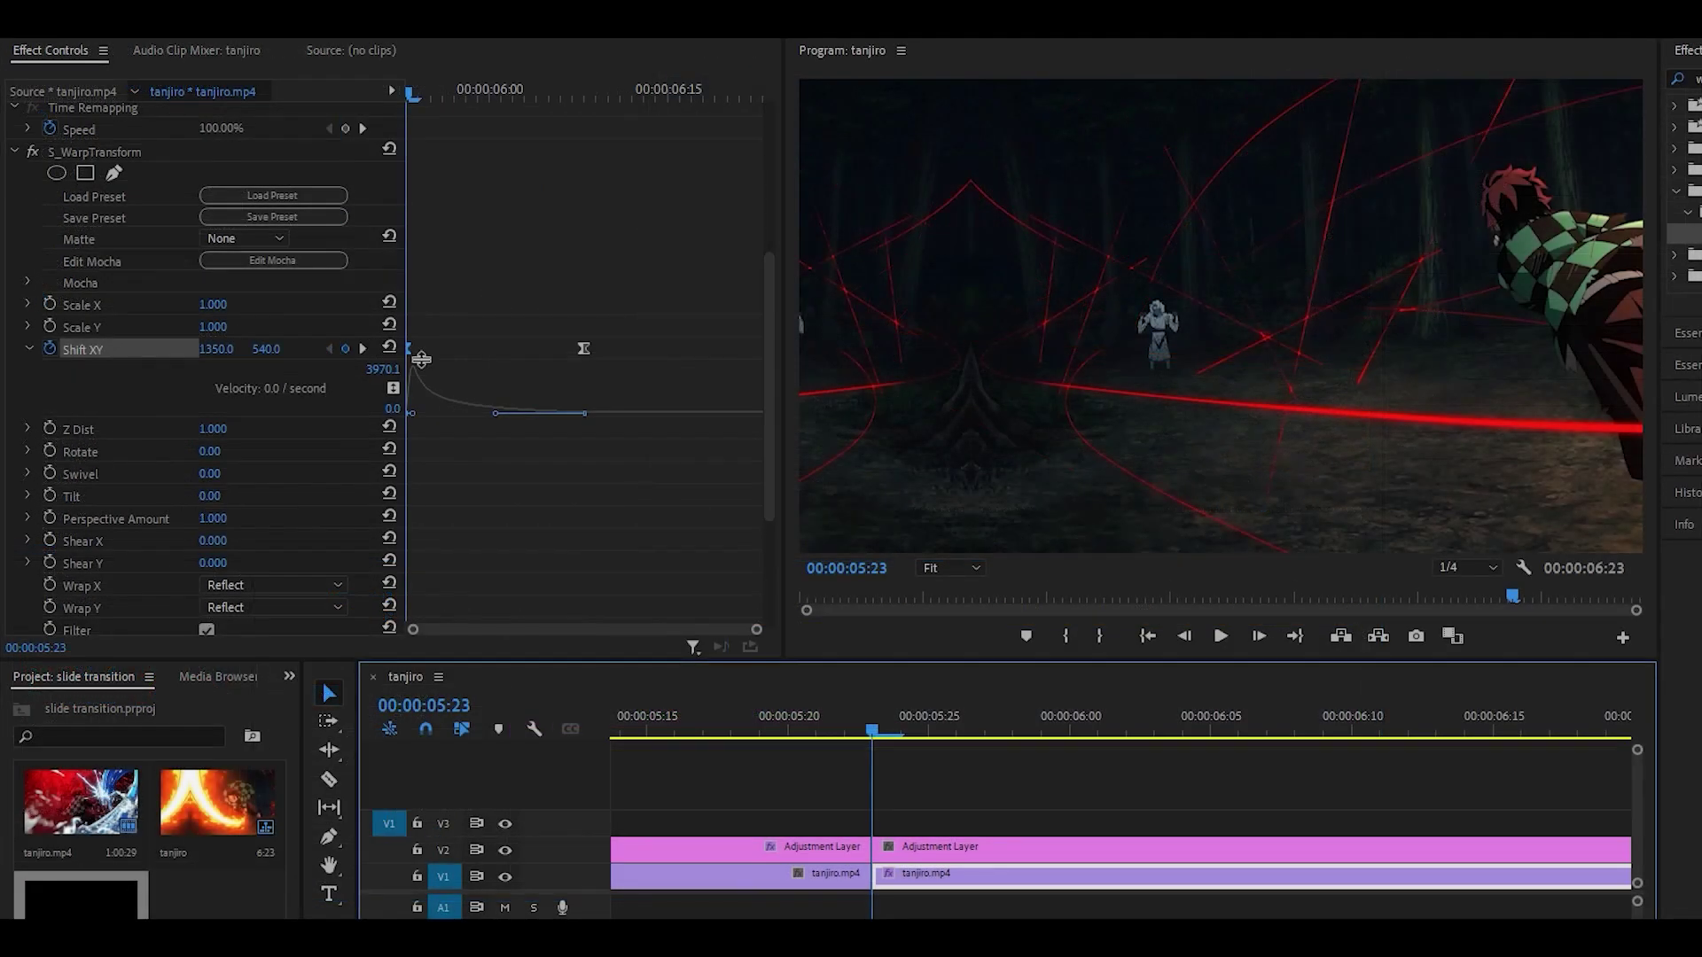
scroll(891, 871, "down", 2)
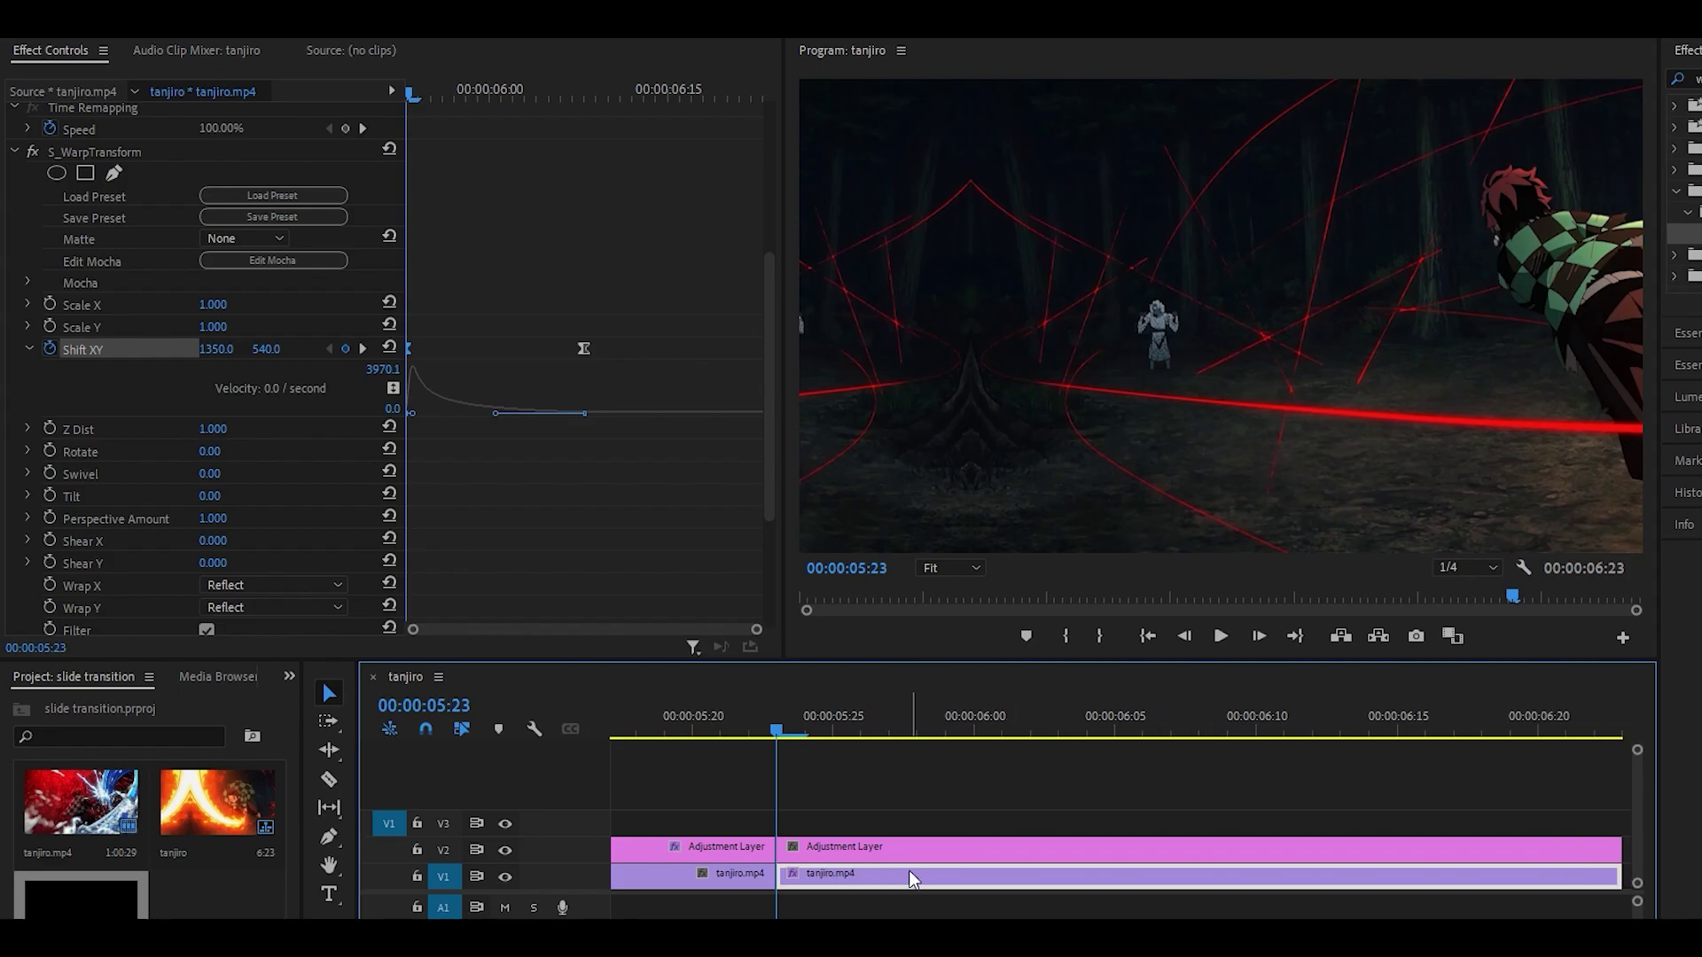
left_click_drag(756, 630, 618, 636)
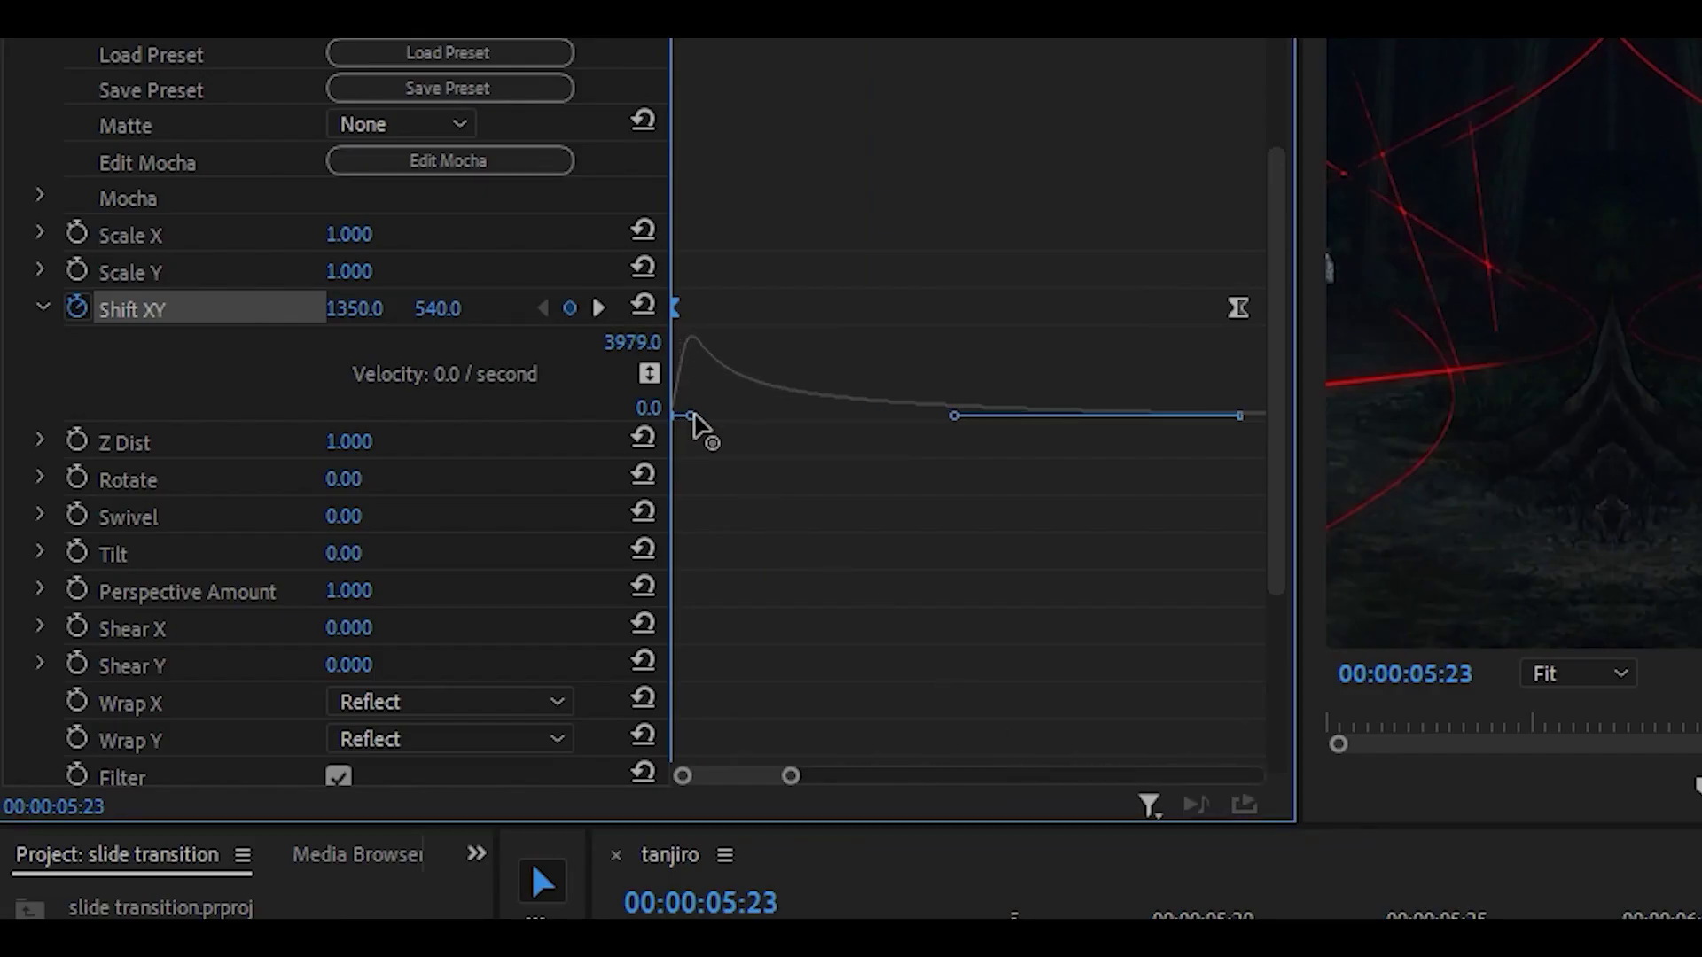
left_click_drag(692, 417, 704, 356)
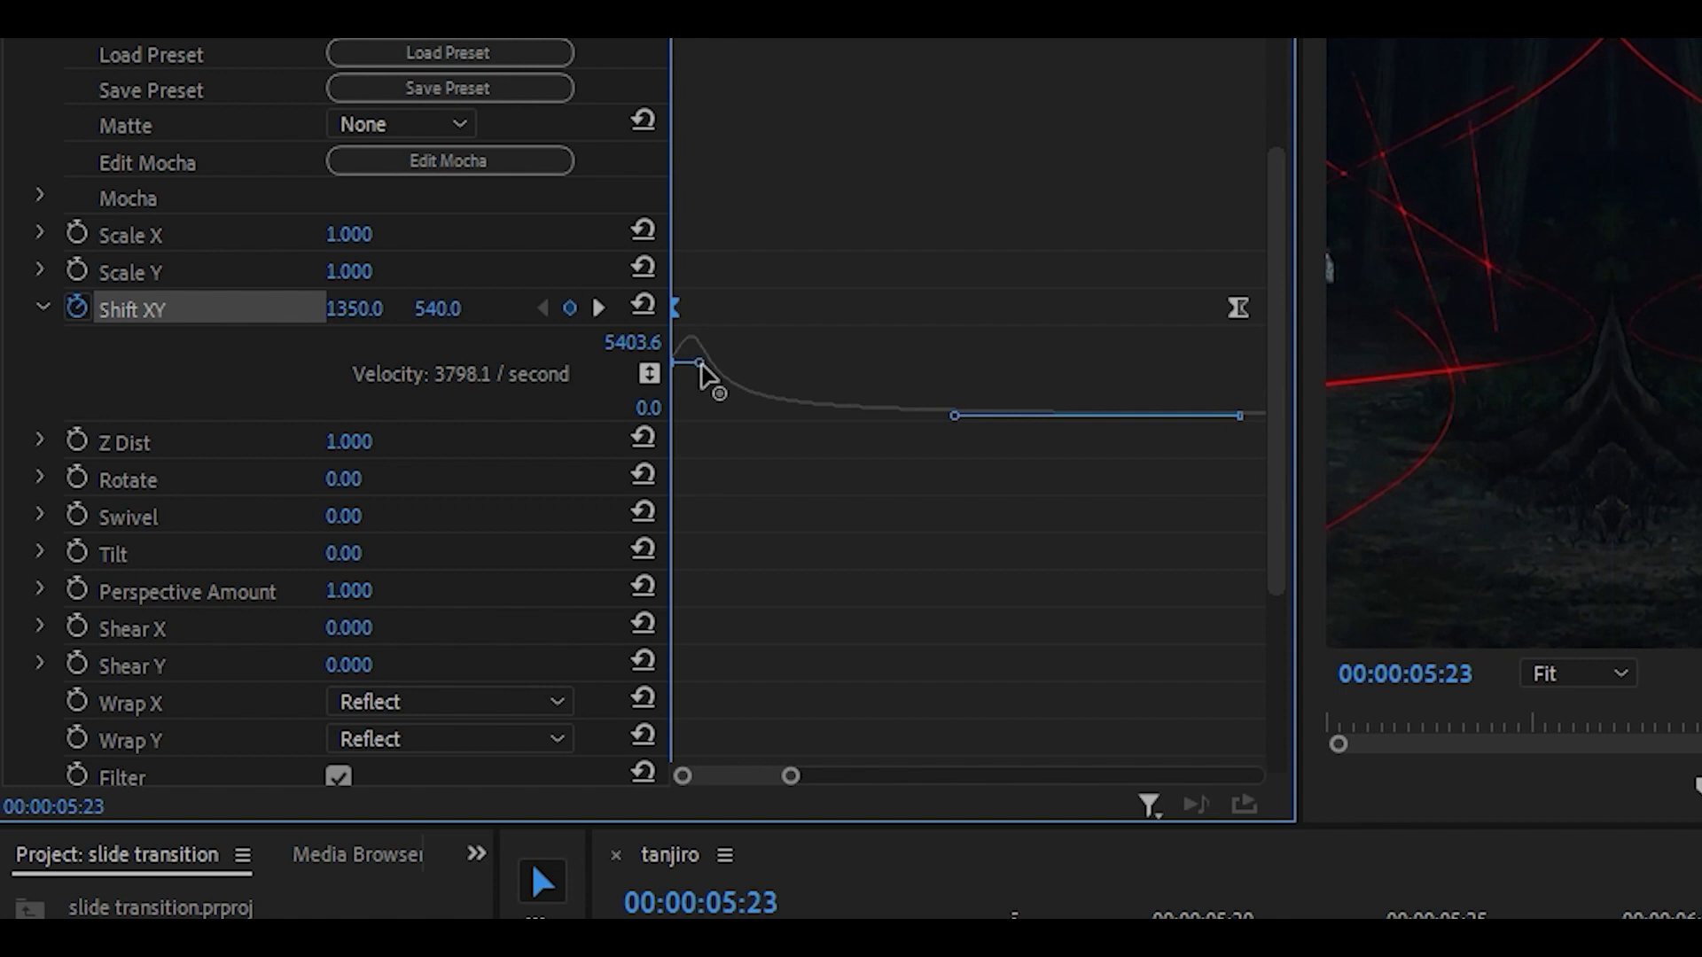
left_click_drag(707, 373, 704, 349)
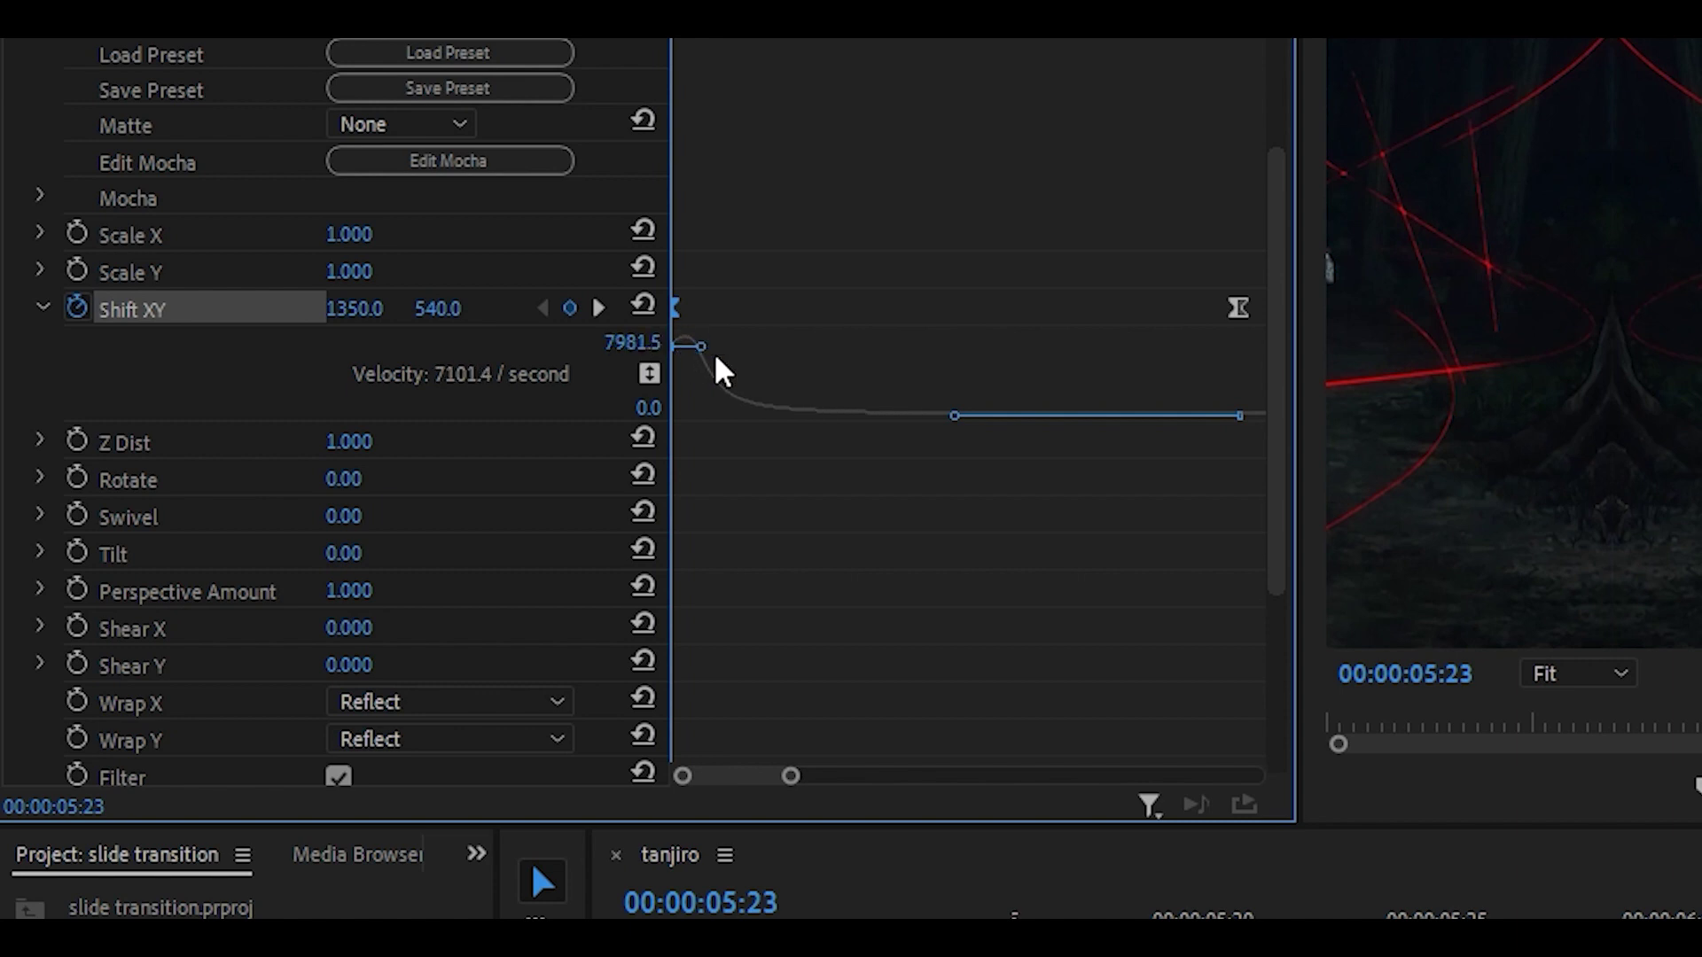
left_click_drag(703, 337, 714, 381)
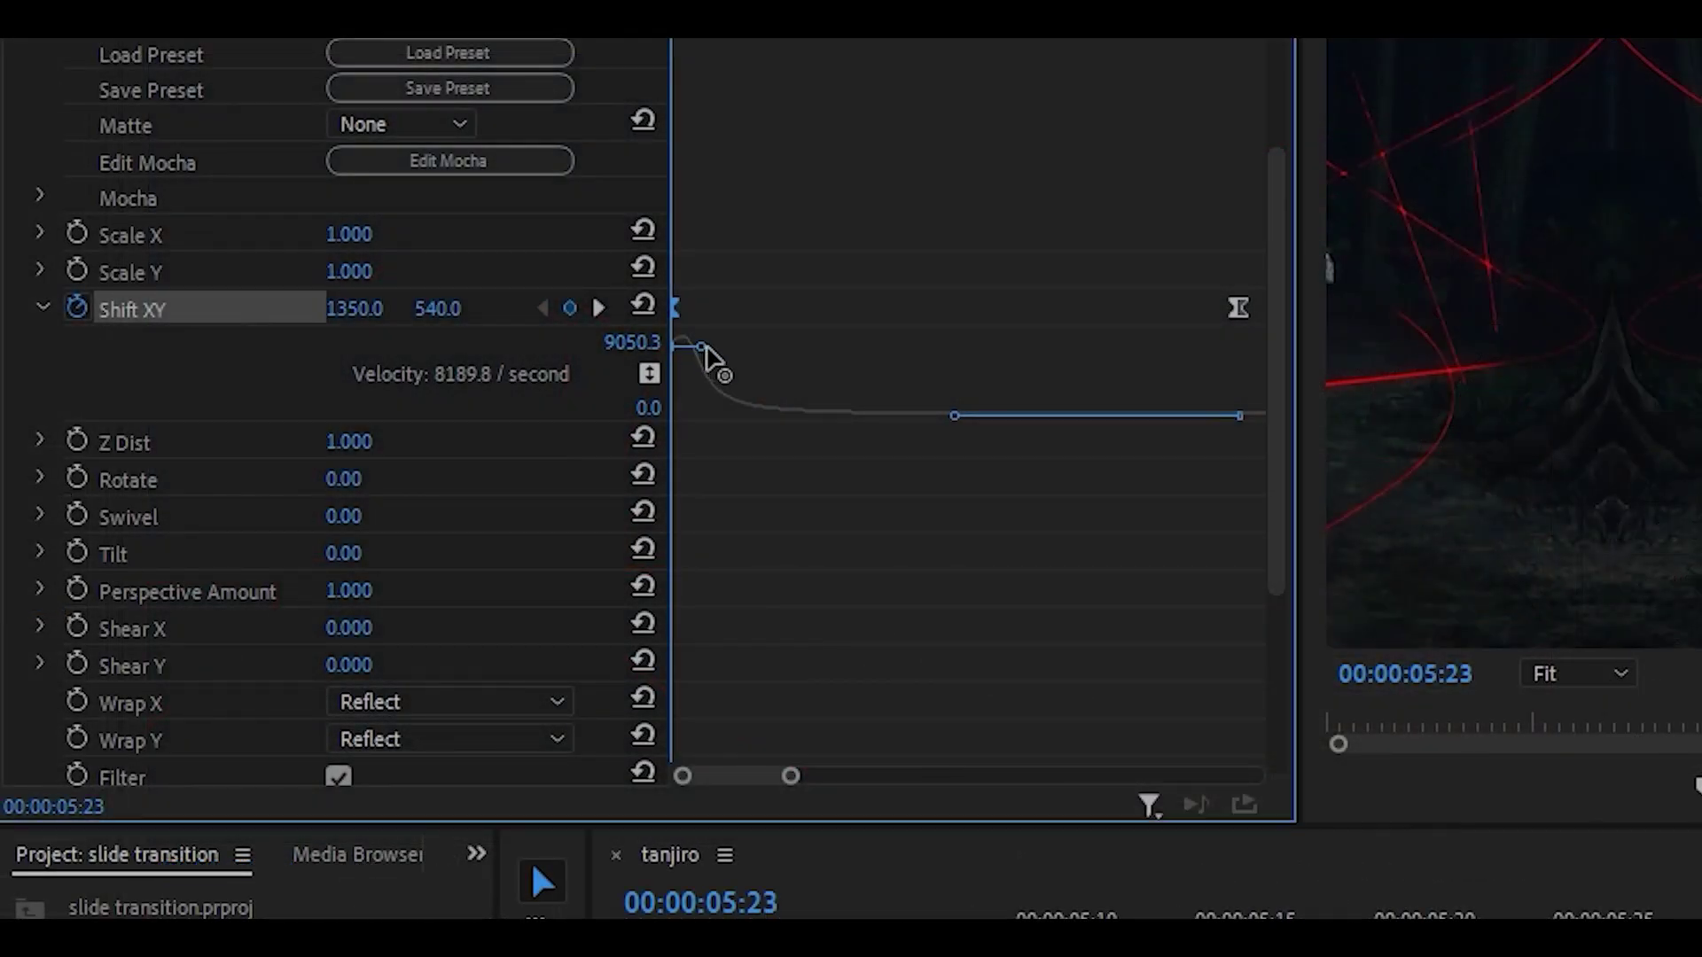
Slightly lower the starting velocity of the second clip's Shift XY curve at 00:00:05:23 to soften the speed peak after the cut
left_click_drag(705, 350, 705, 363)
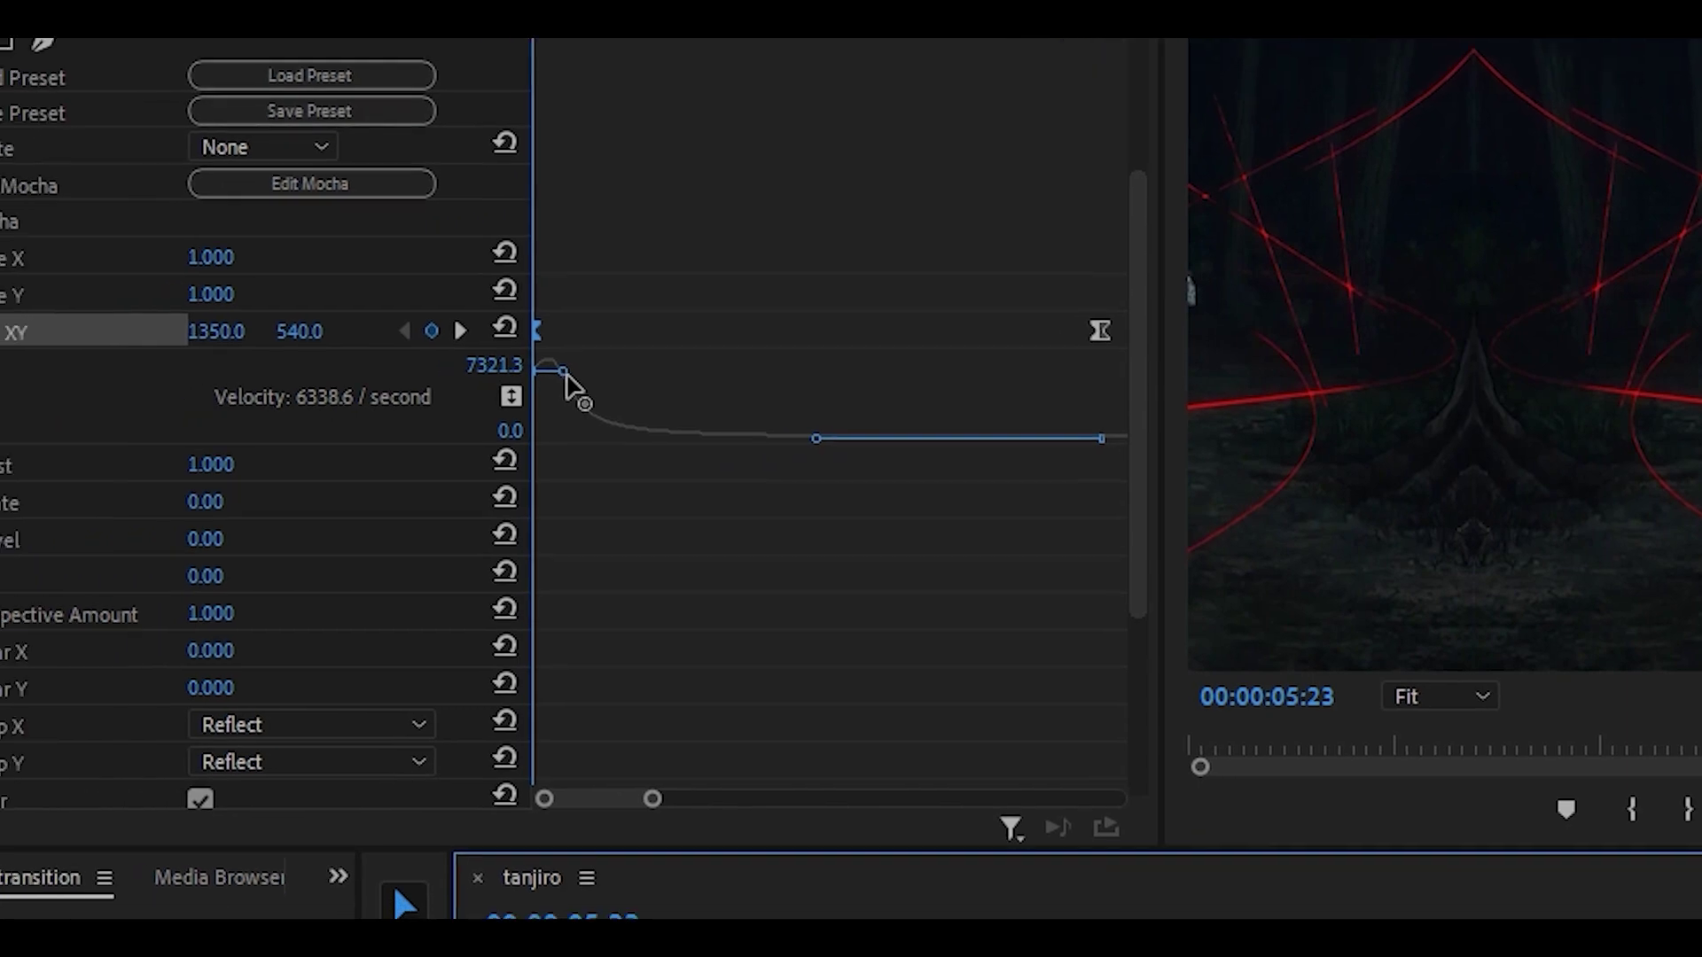
left_click_drag(573, 382, 622, 447)
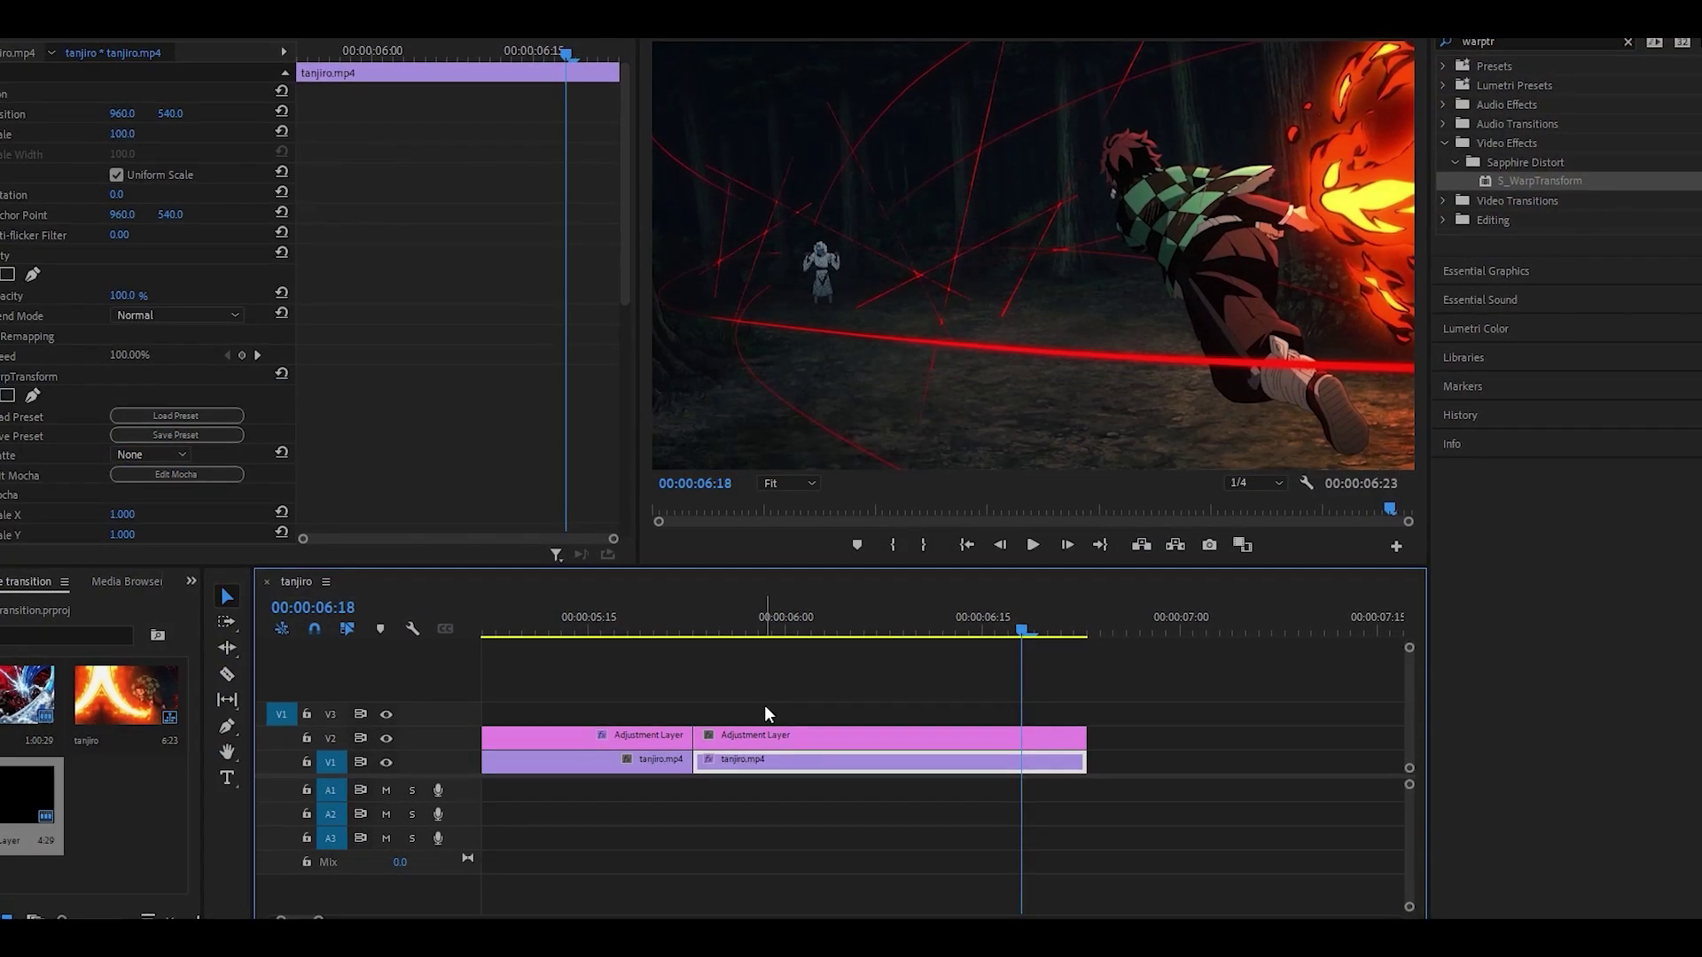
Cut the S_WarpTransform effect from the second tanjiro.mp4 clip and paste it onto the adjustment layer above that clip
left_click(795, 730)
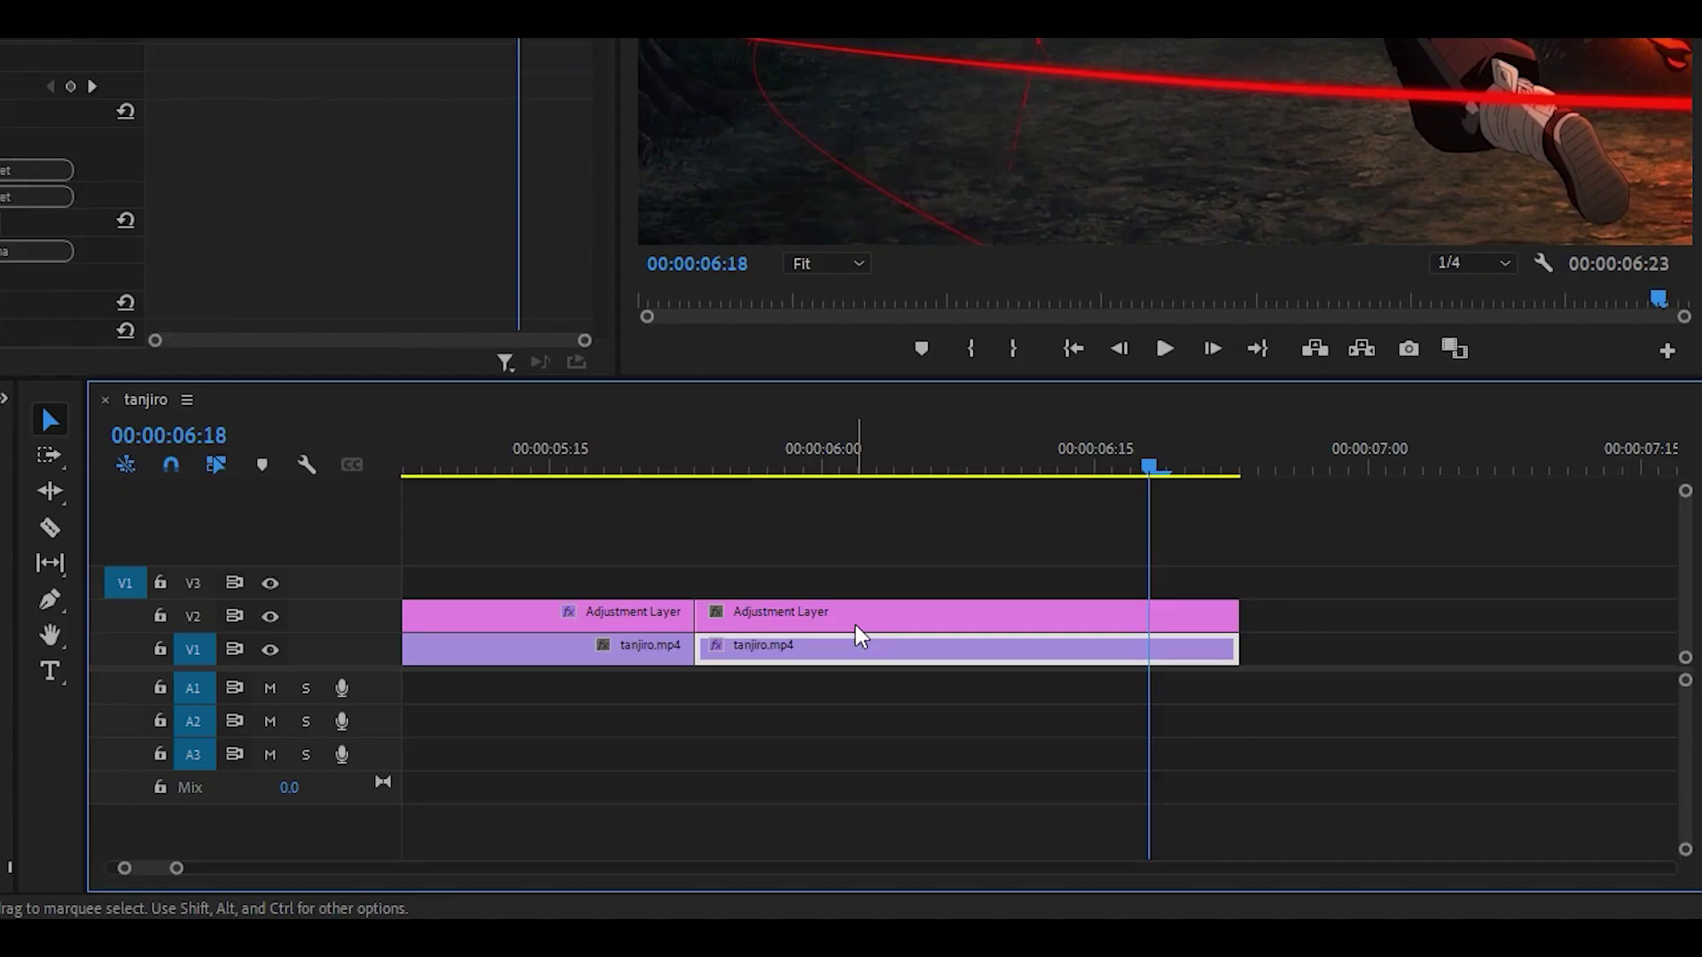
left_click(854, 624)
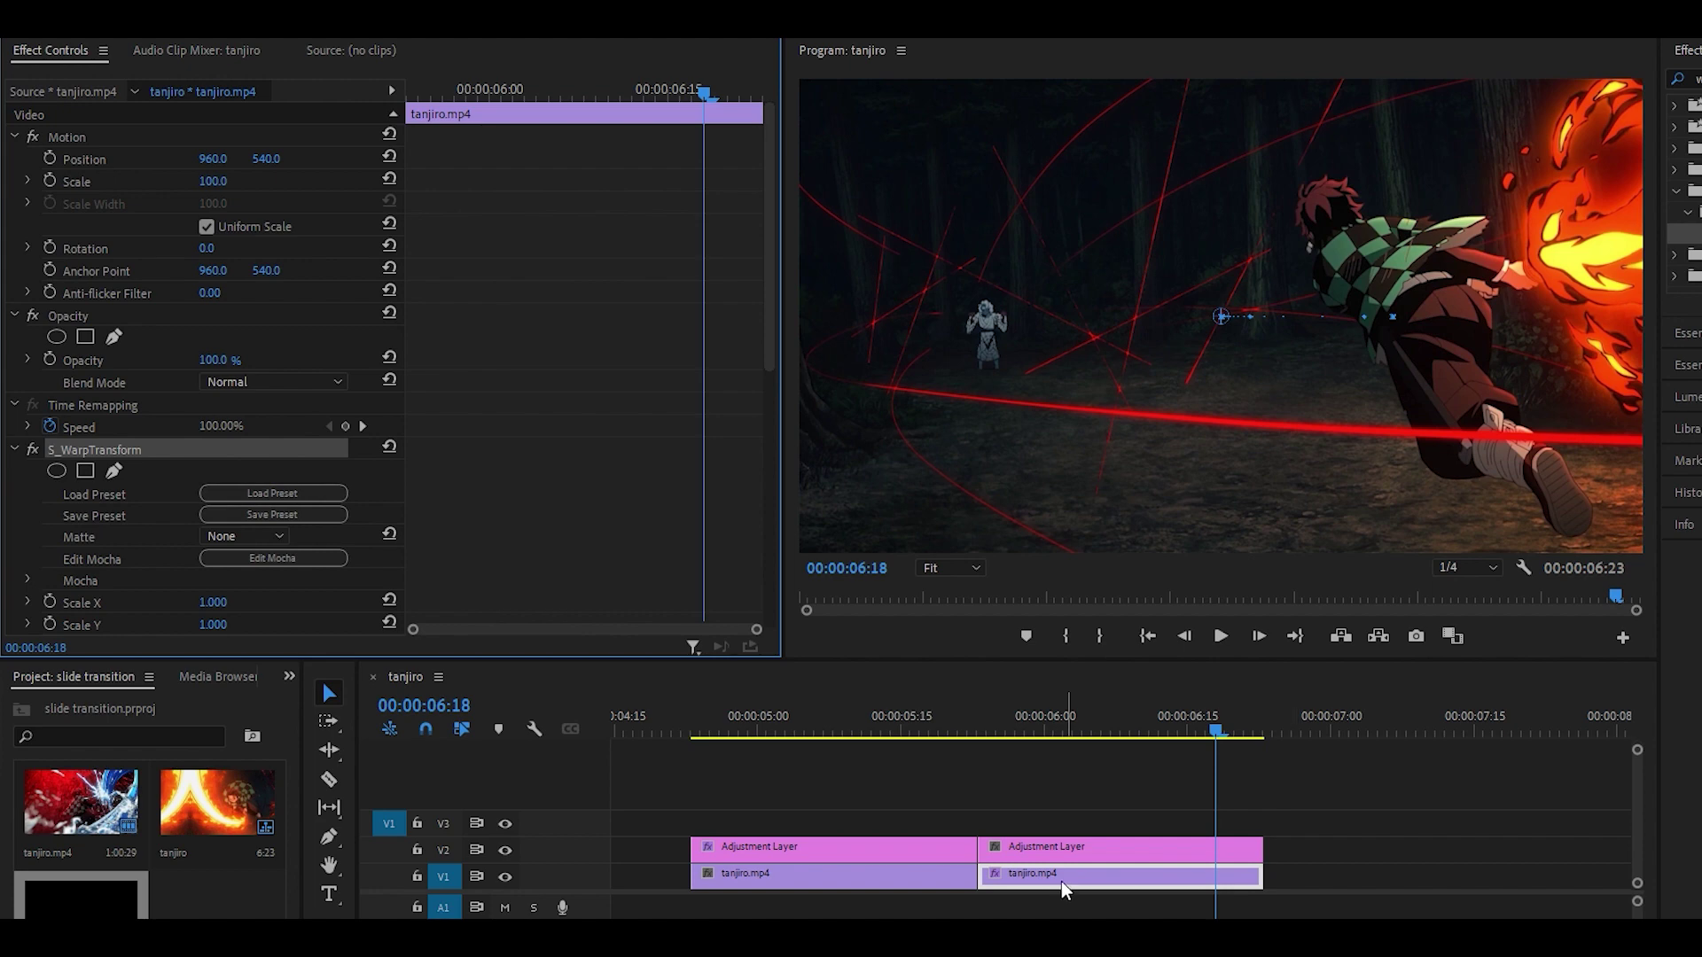
right_click(126, 450)
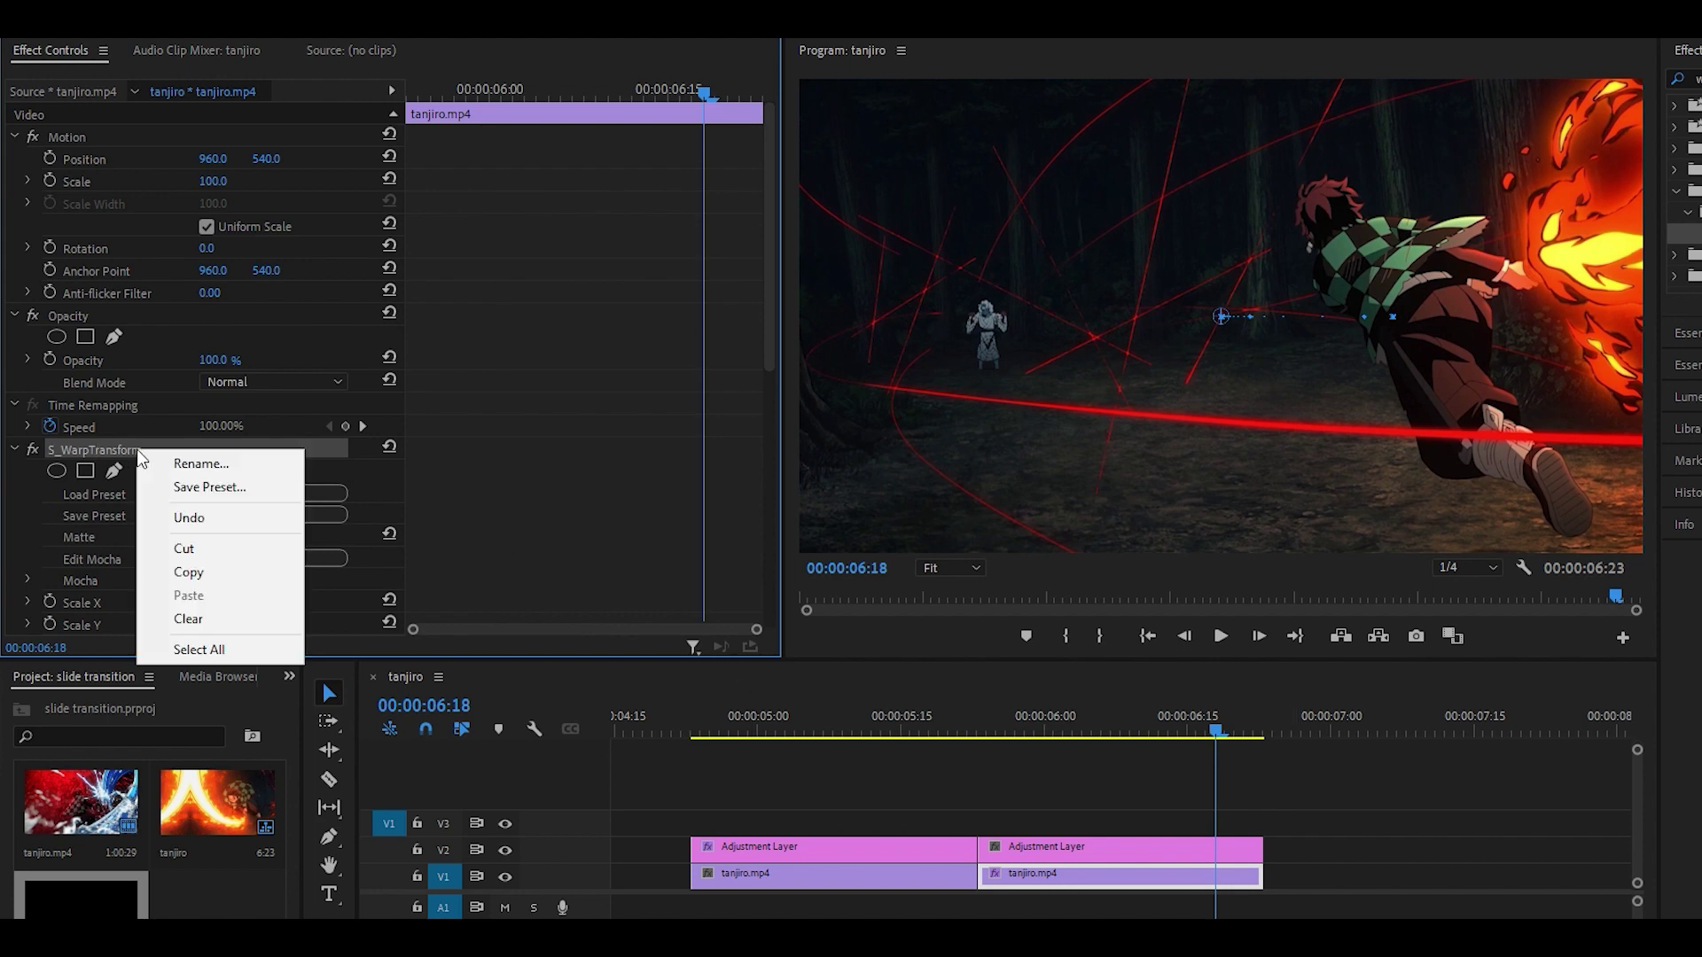
left_click(193, 547)
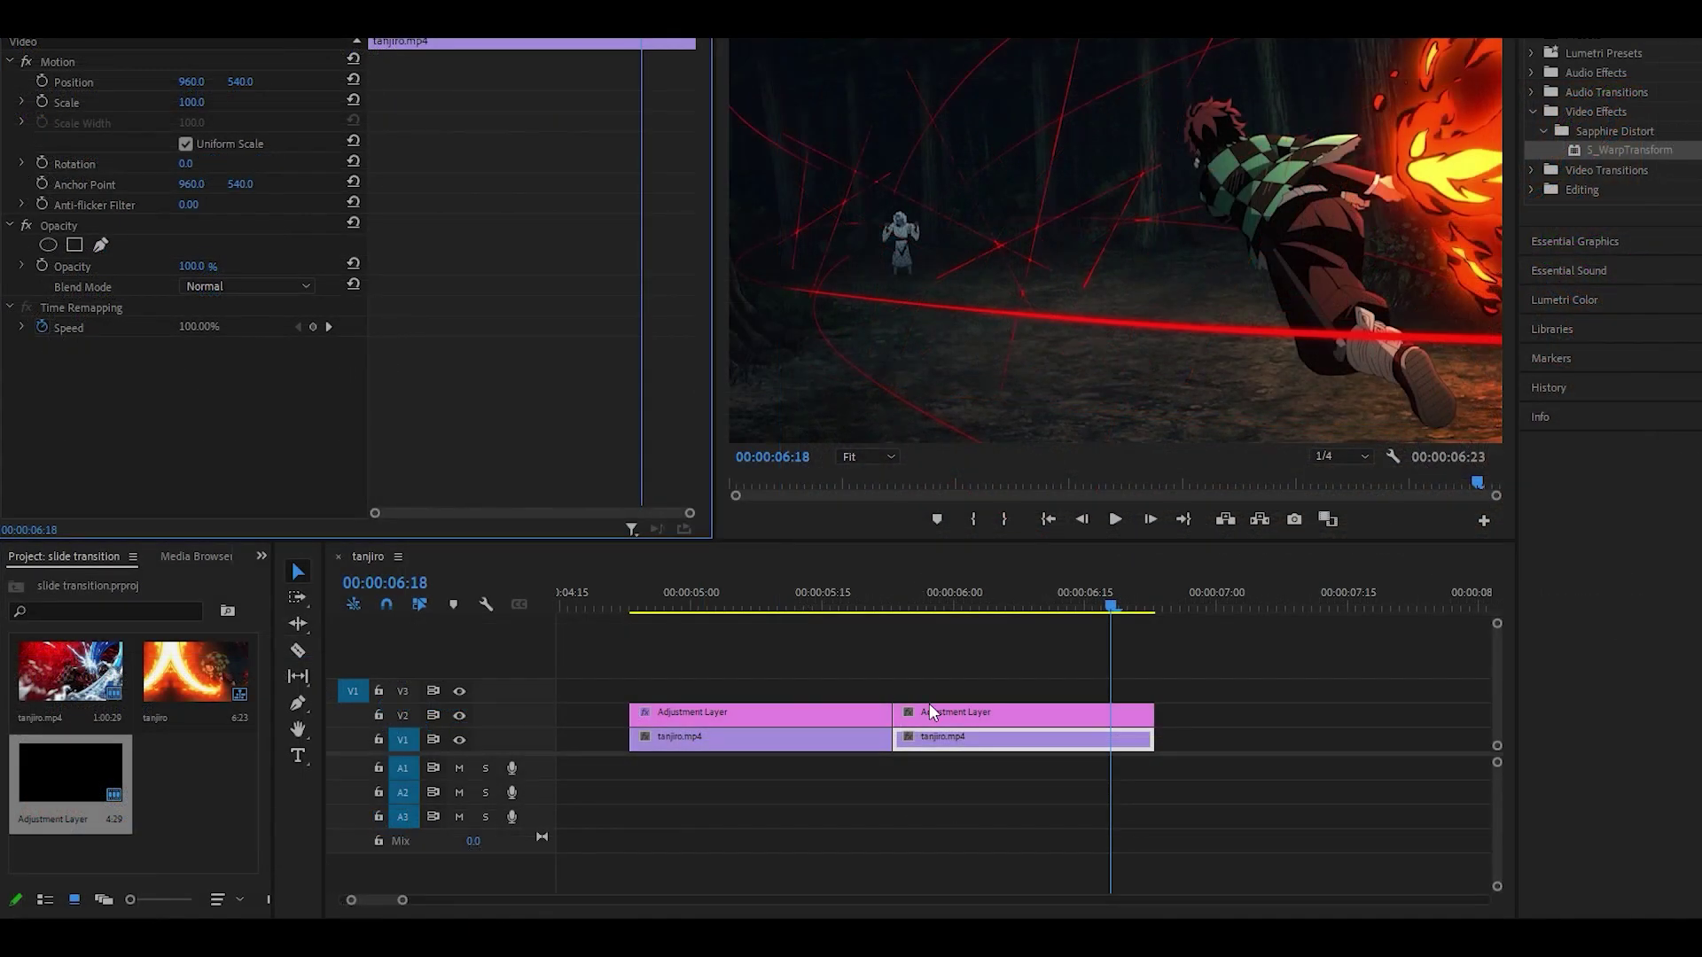
left_click(1007, 711)
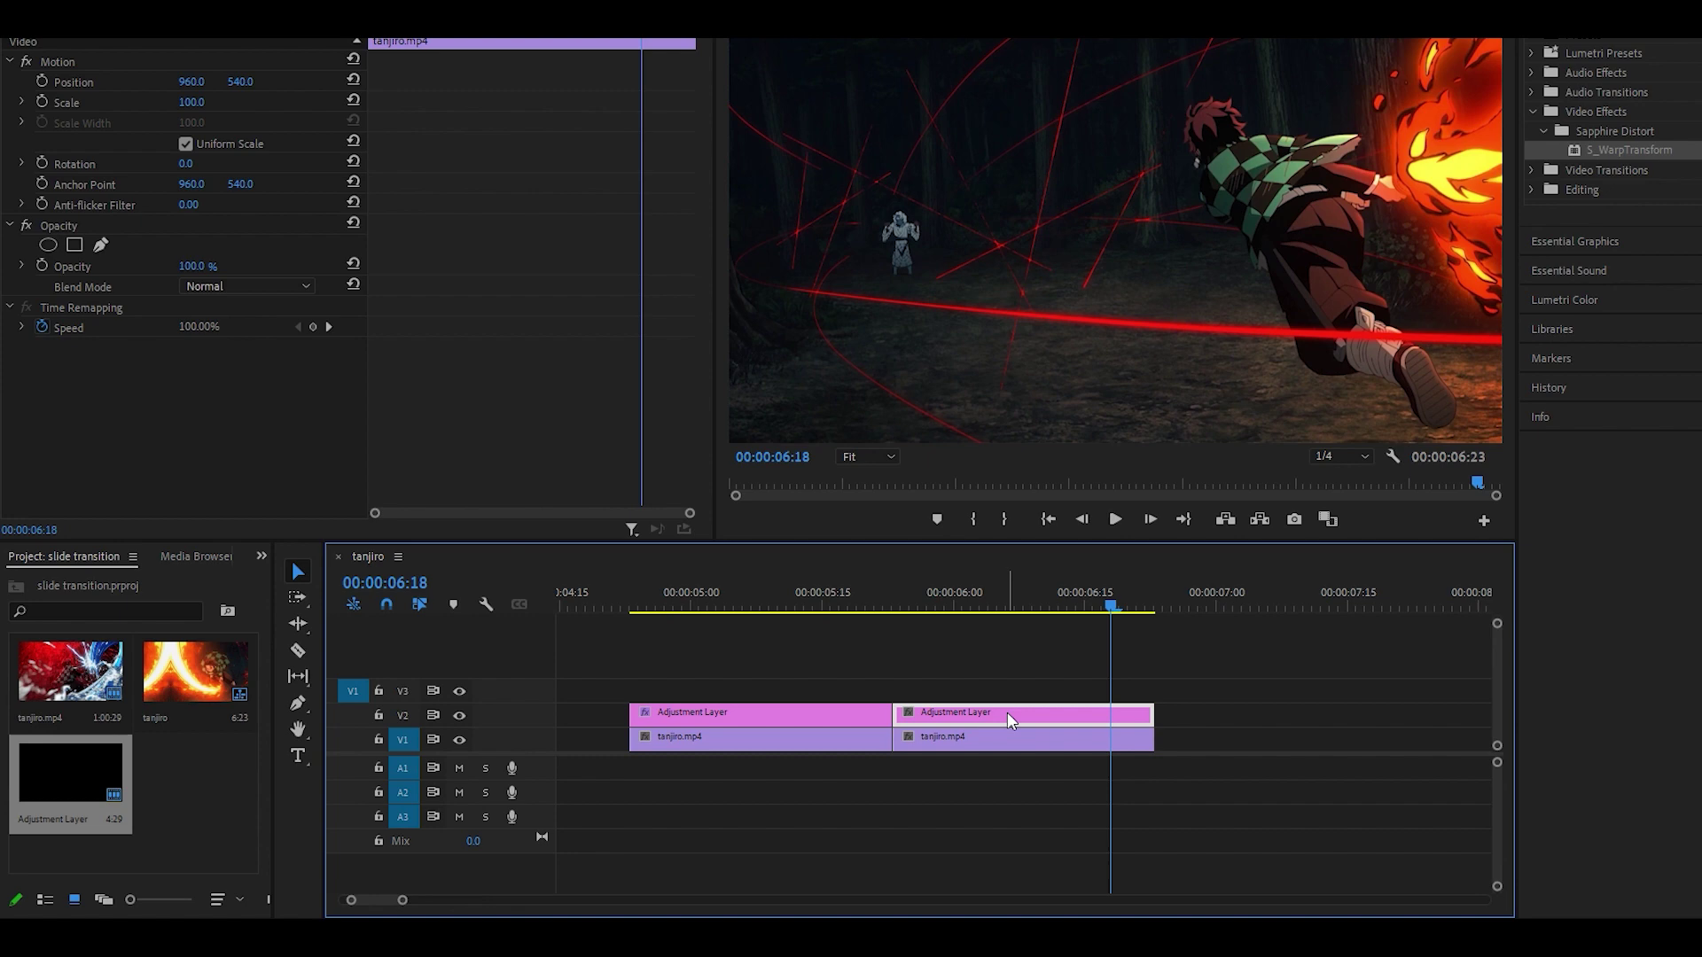
right_click(502, 275)
left_click(548, 360)
Keyframe the second adjustment layer's Shift XY at 650, 540 at 00:00:06:22 and ease the velocity out of the middle keyframe
key("space")
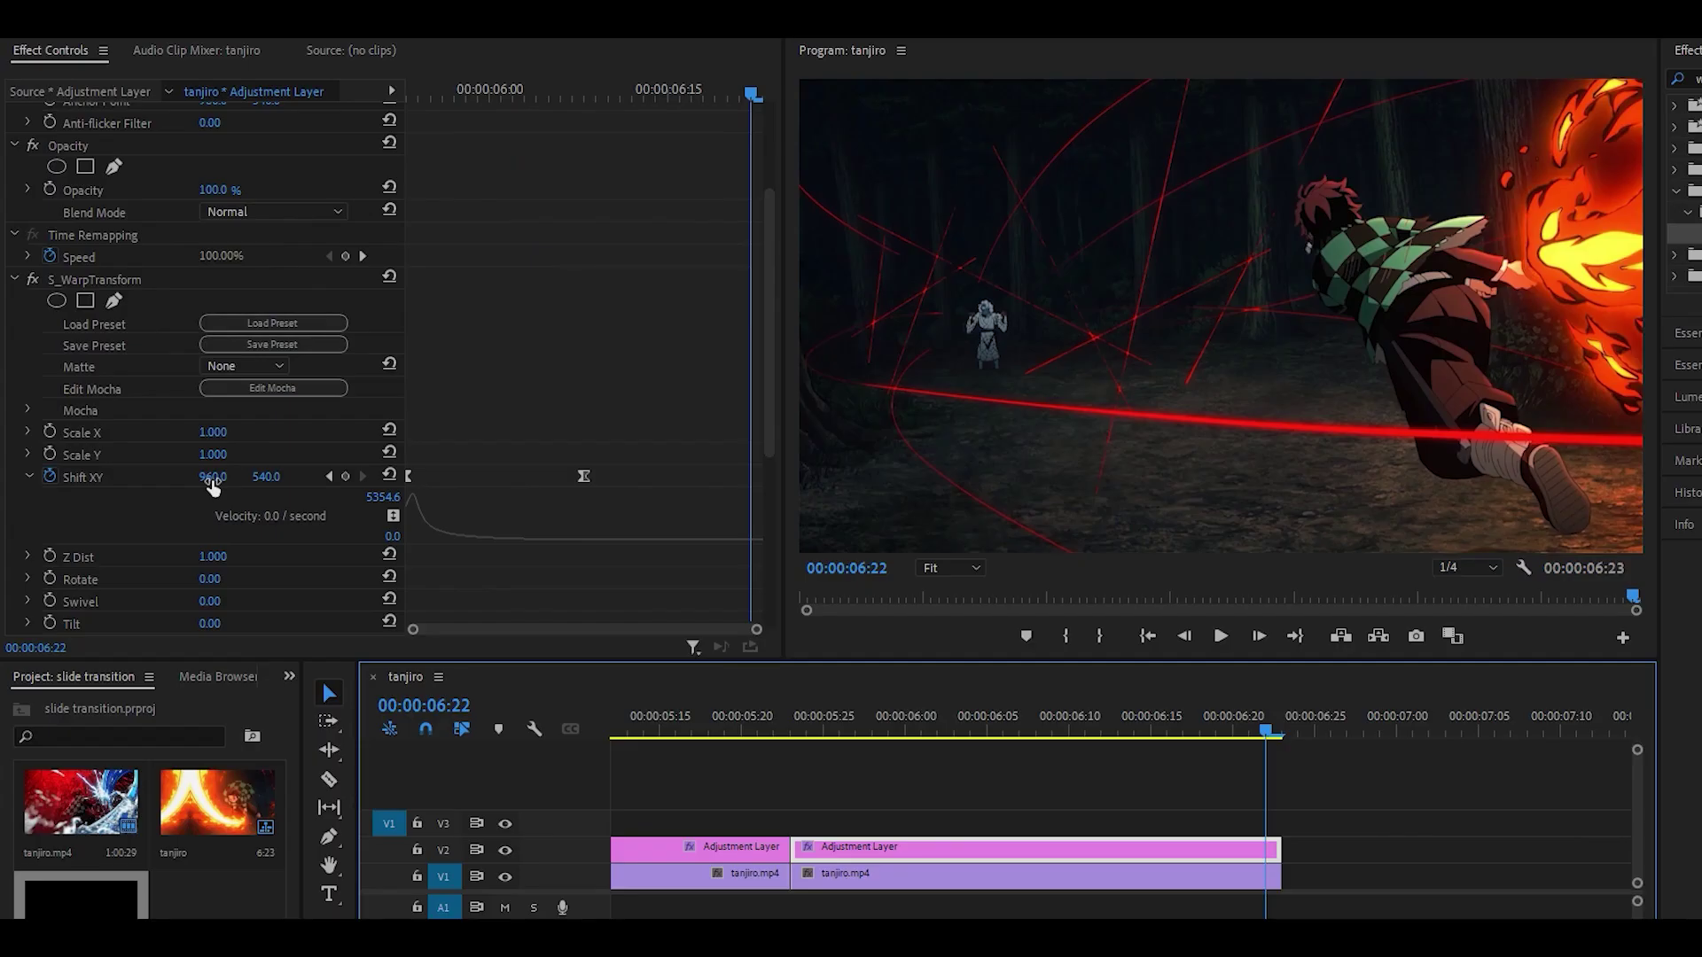
left_click_drag(211, 477, 7, 477)
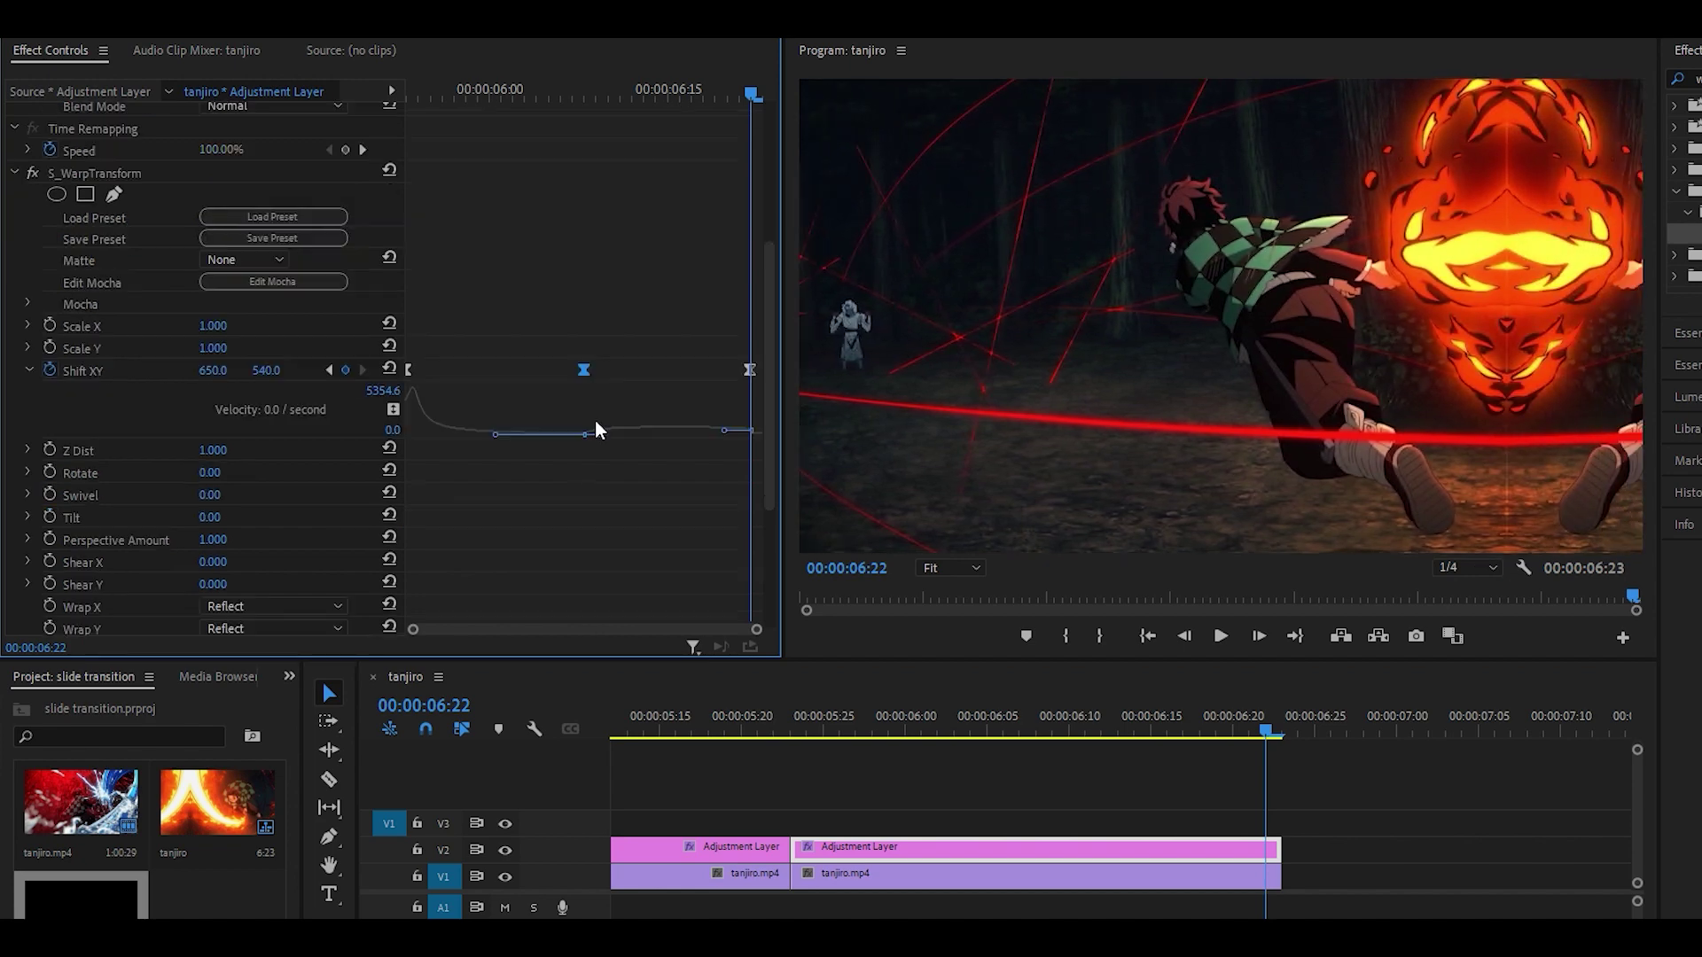
left_click_drag(596, 432, 668, 439)
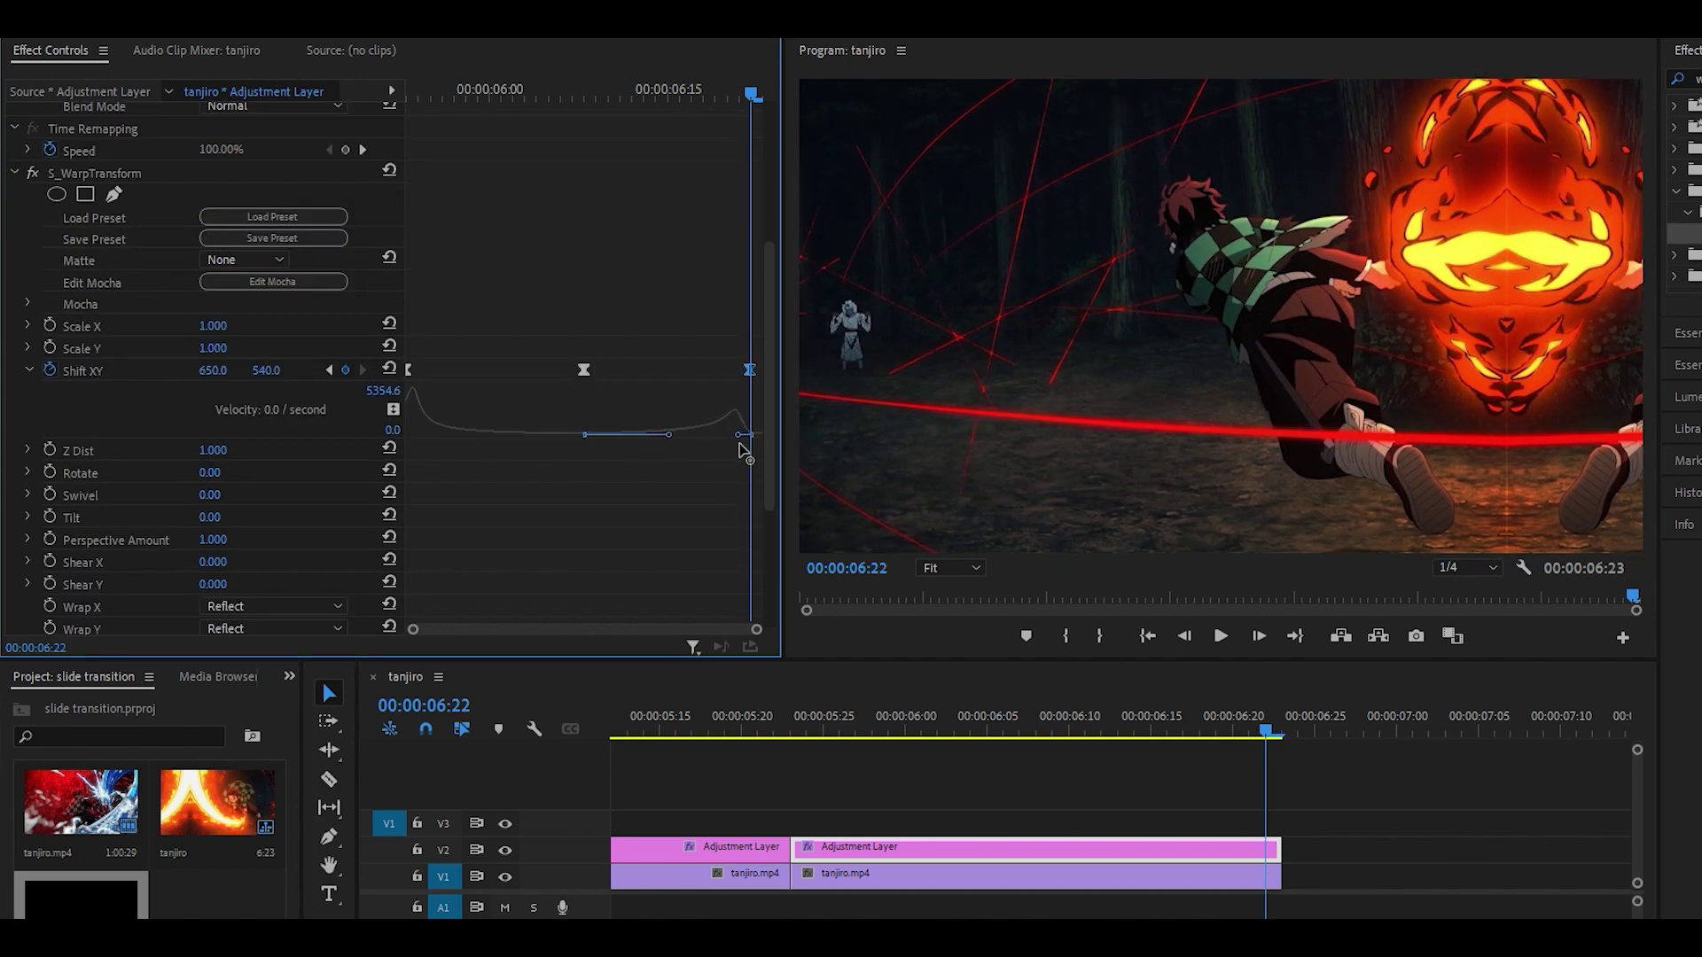